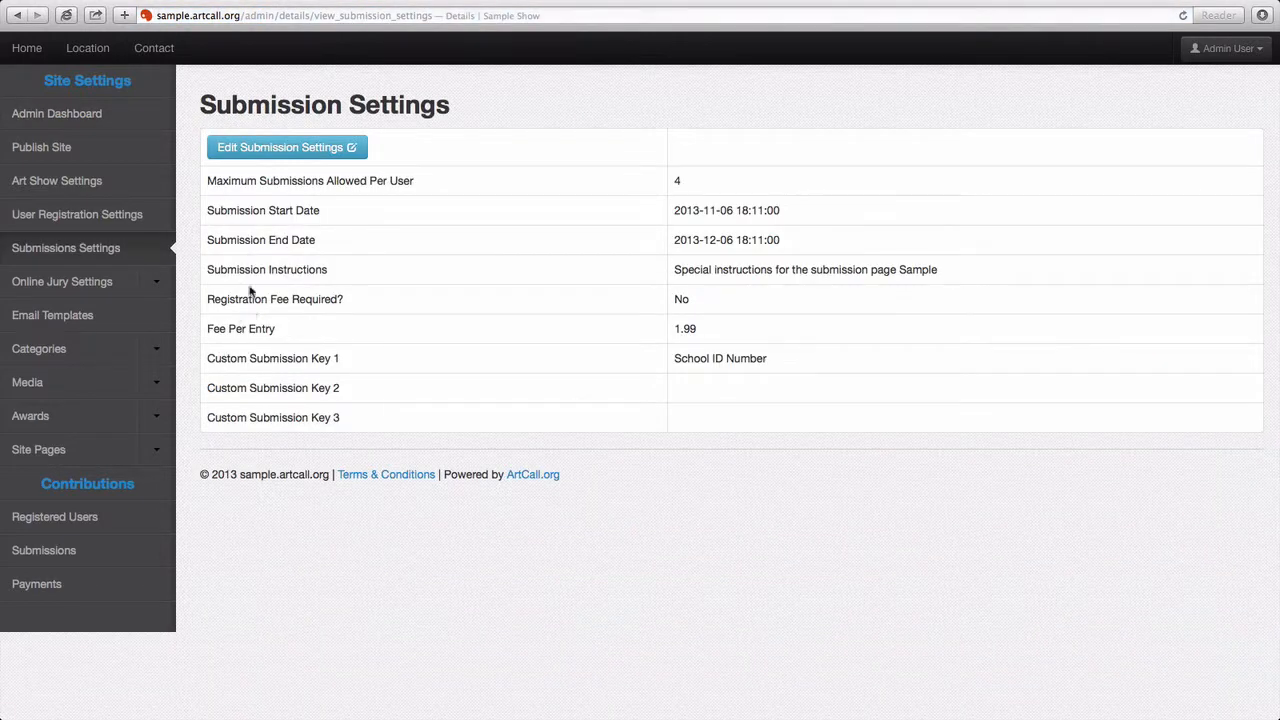
Step: Open the Edit Submission Settings form showing max entries 4 and a 1.99 entry fee
left_click(282, 155)
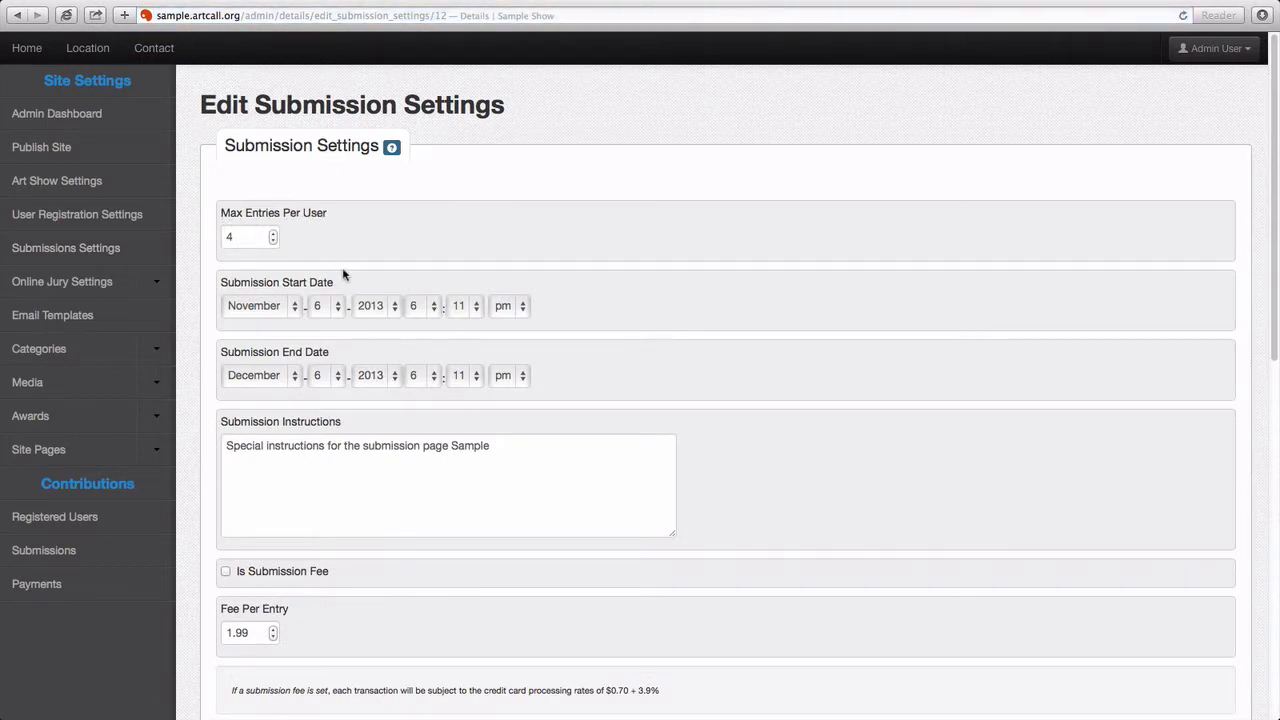
double_click(246, 241)
double_click(234, 240)
scroll(205, 255, "down", 1)
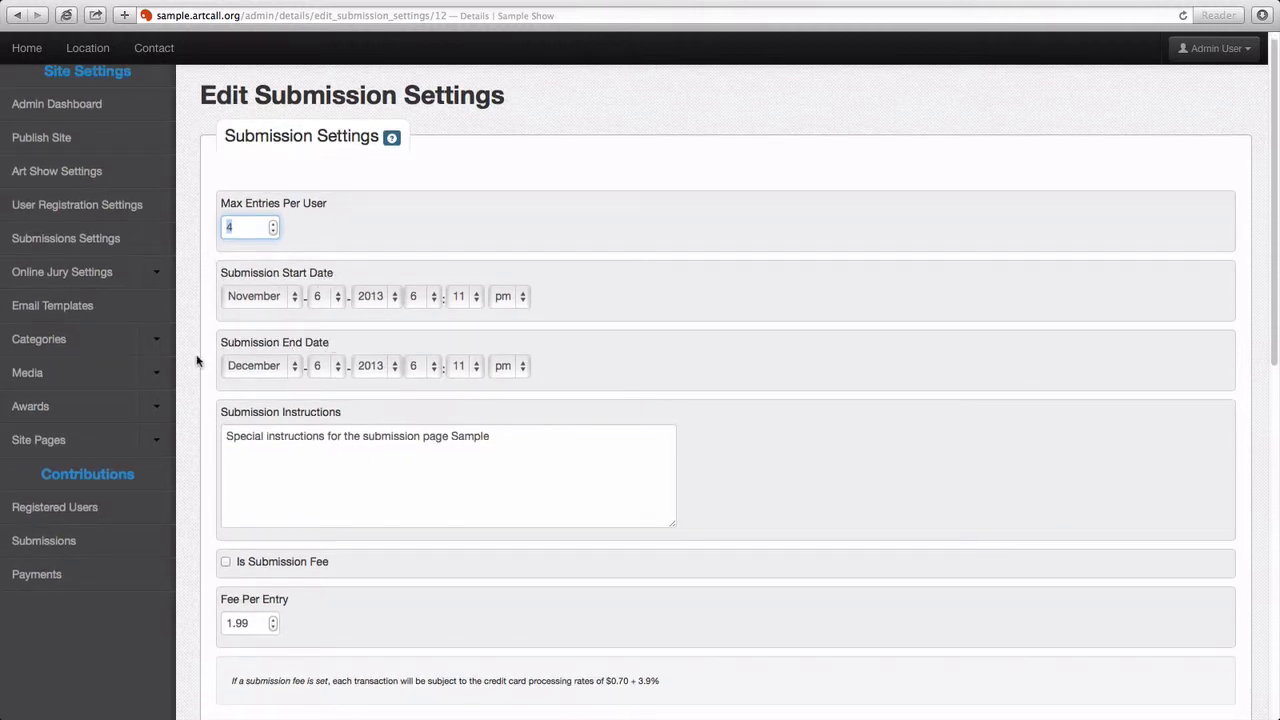
scroll(200, 340, "down", 2)
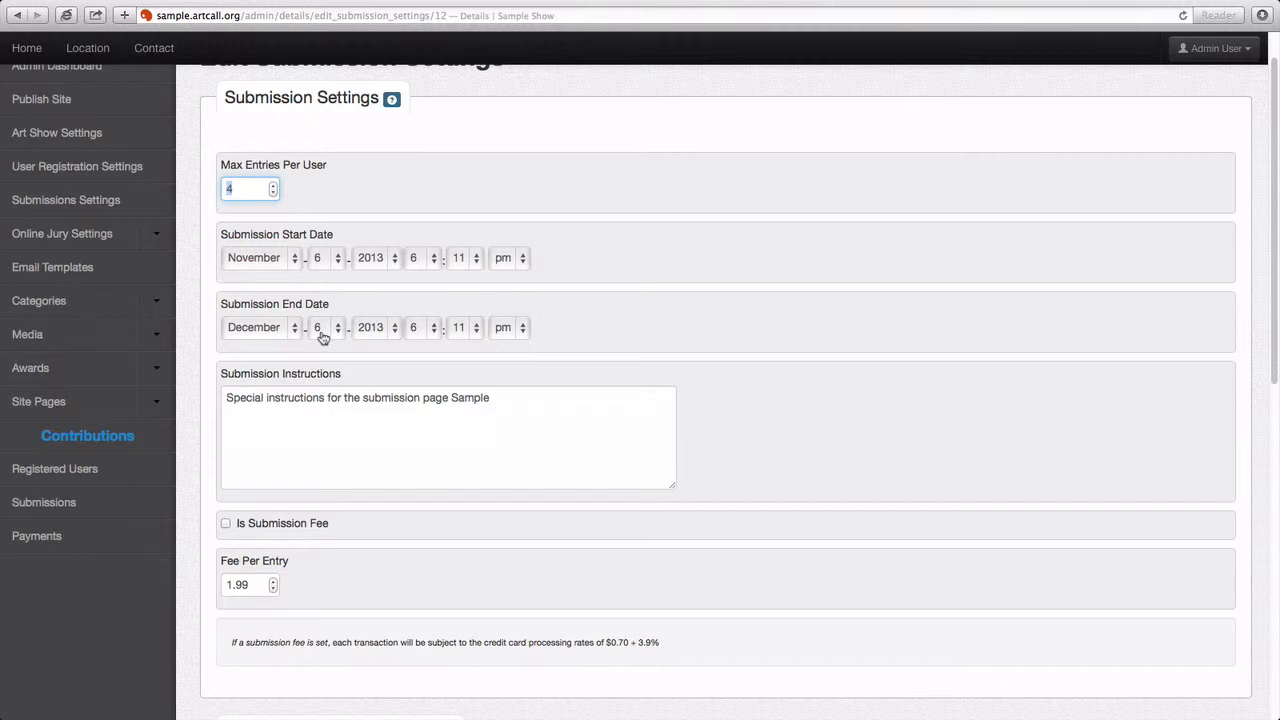
triple_click(377, 400)
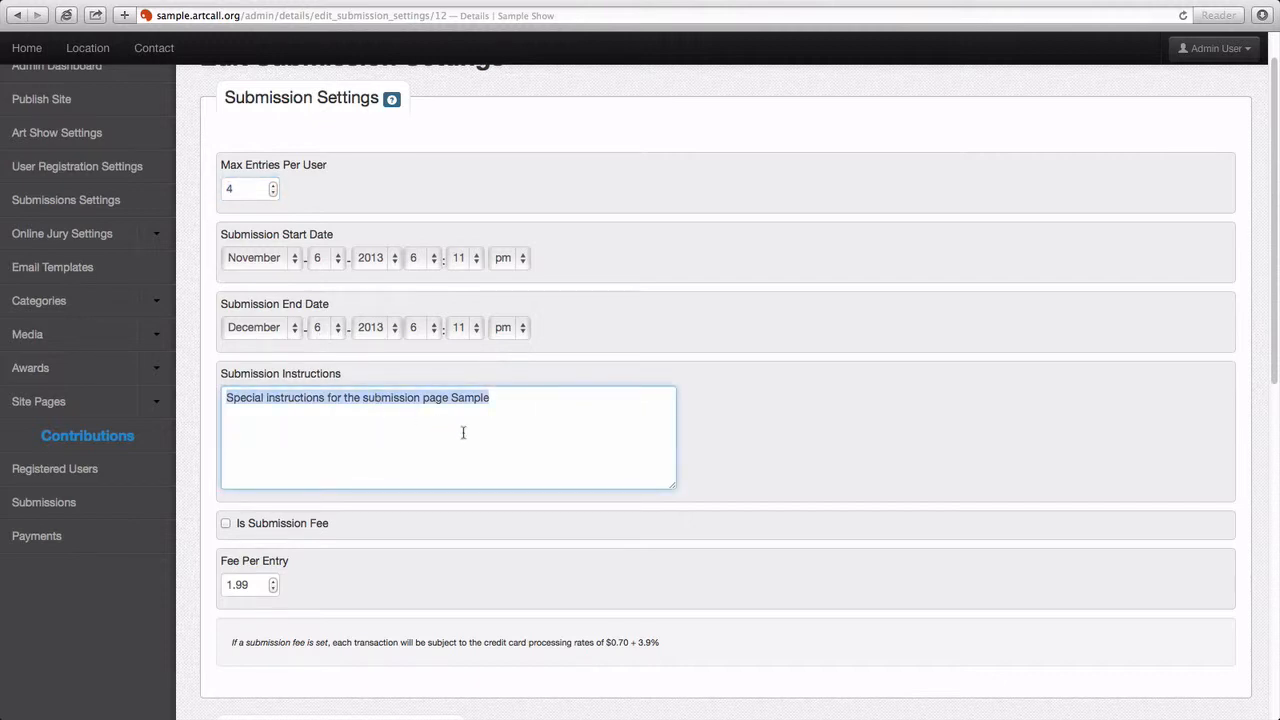
Step: Delete the trailing word 'Sample' from the Submission Instructions text
left_click(455, 400)
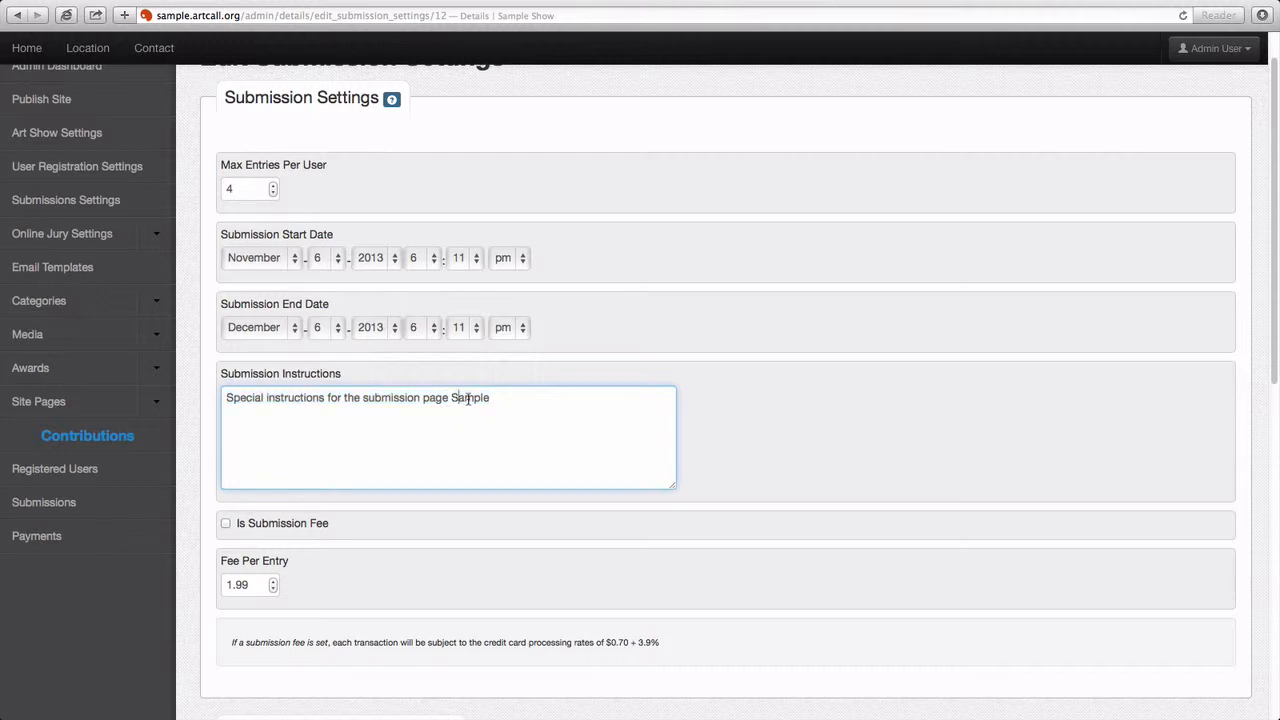
left_click_drag(453, 399, 497, 400)
key("BackSpace")
left_click_drag(330, 408, 215, 400)
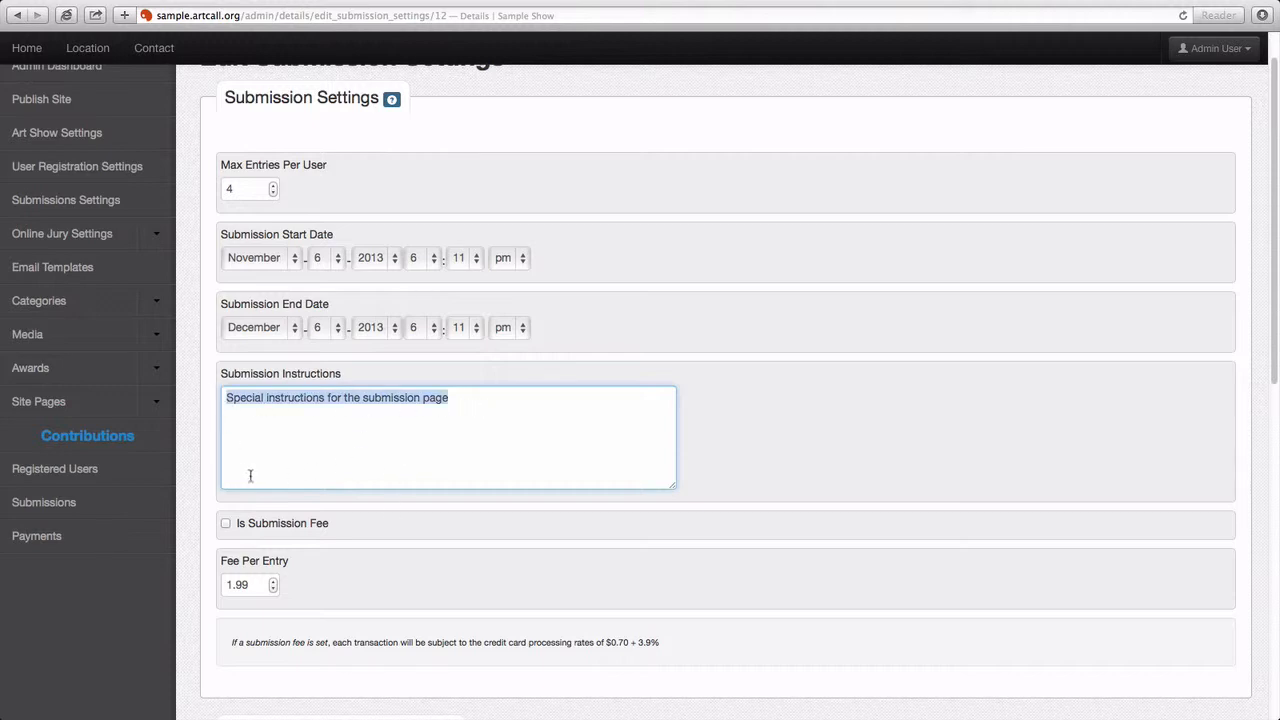
scroll(206, 474, "down", 2)
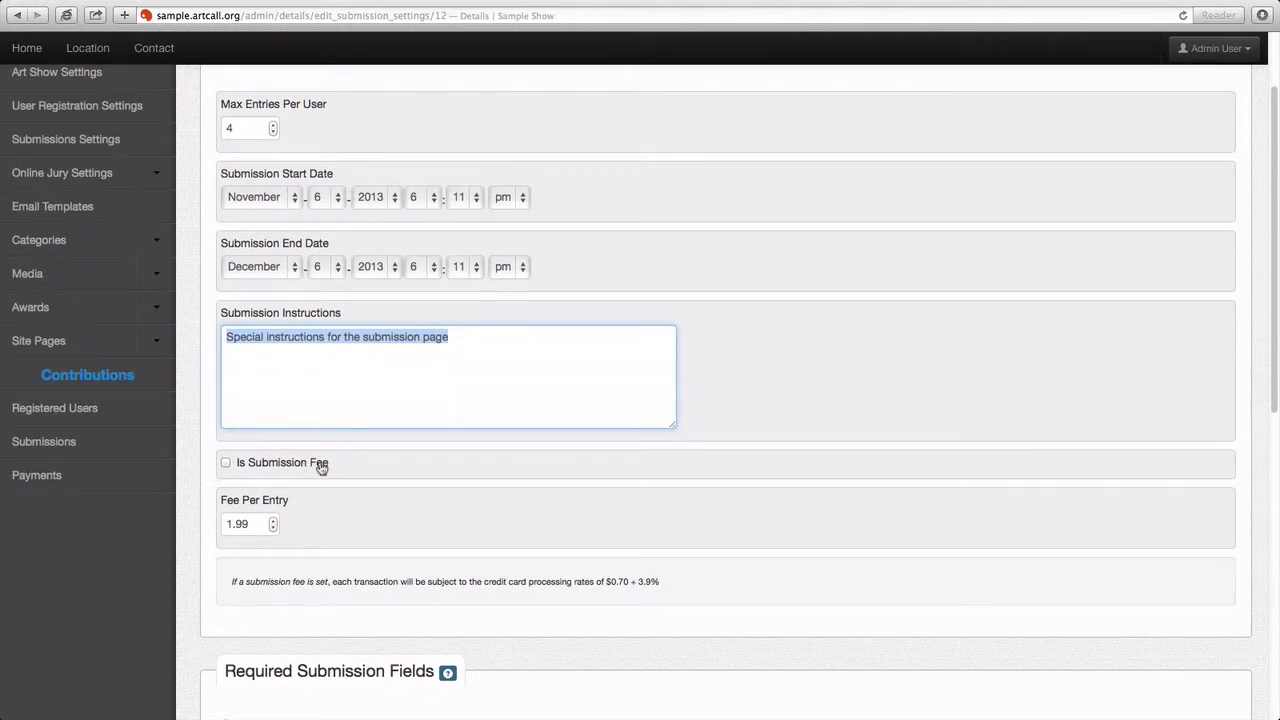
Step: Toggle Is Submission Fee on and back off, save the settings, and switch to the artist's browser
left_click(227, 468)
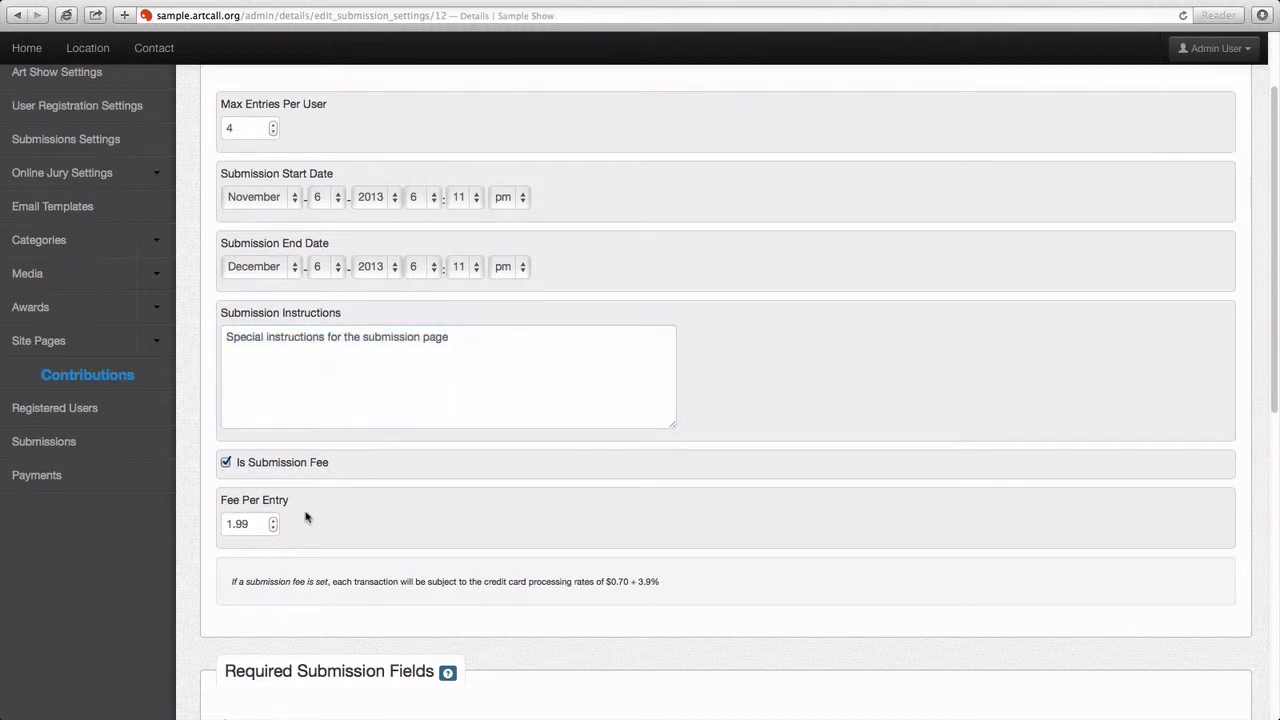
left_click_drag(260, 524, 216, 521)
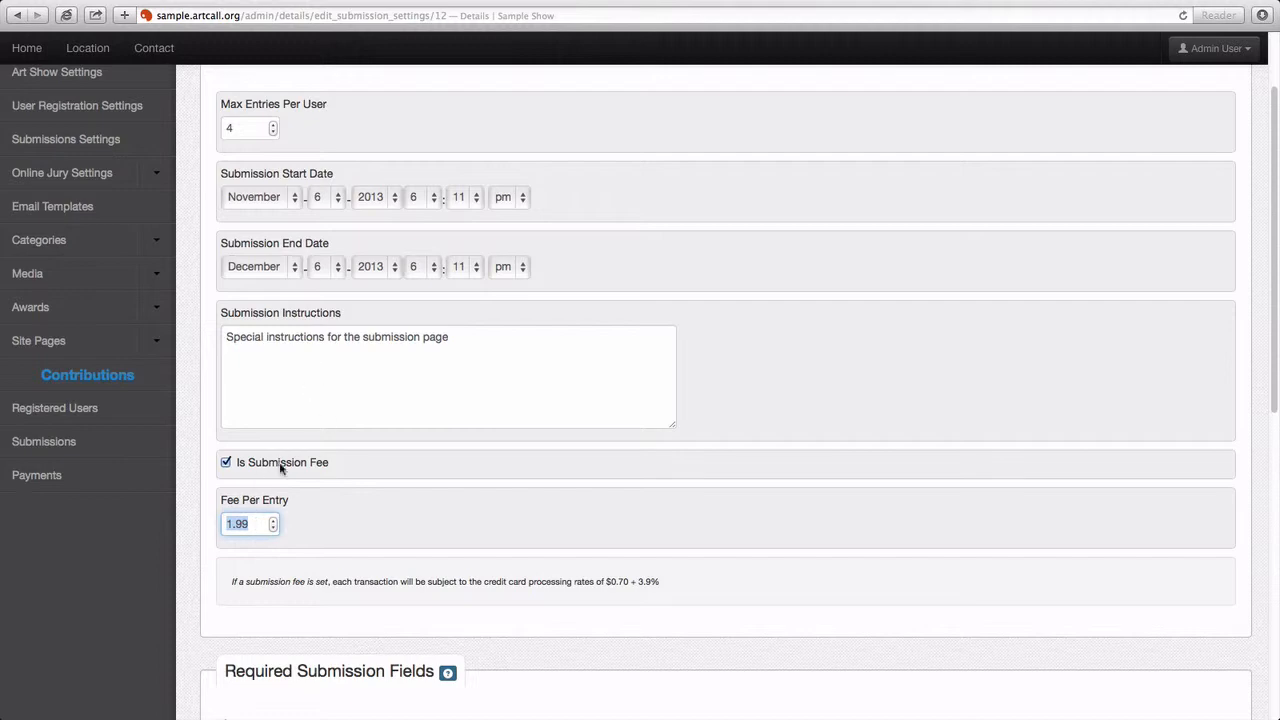
left_click(226, 463)
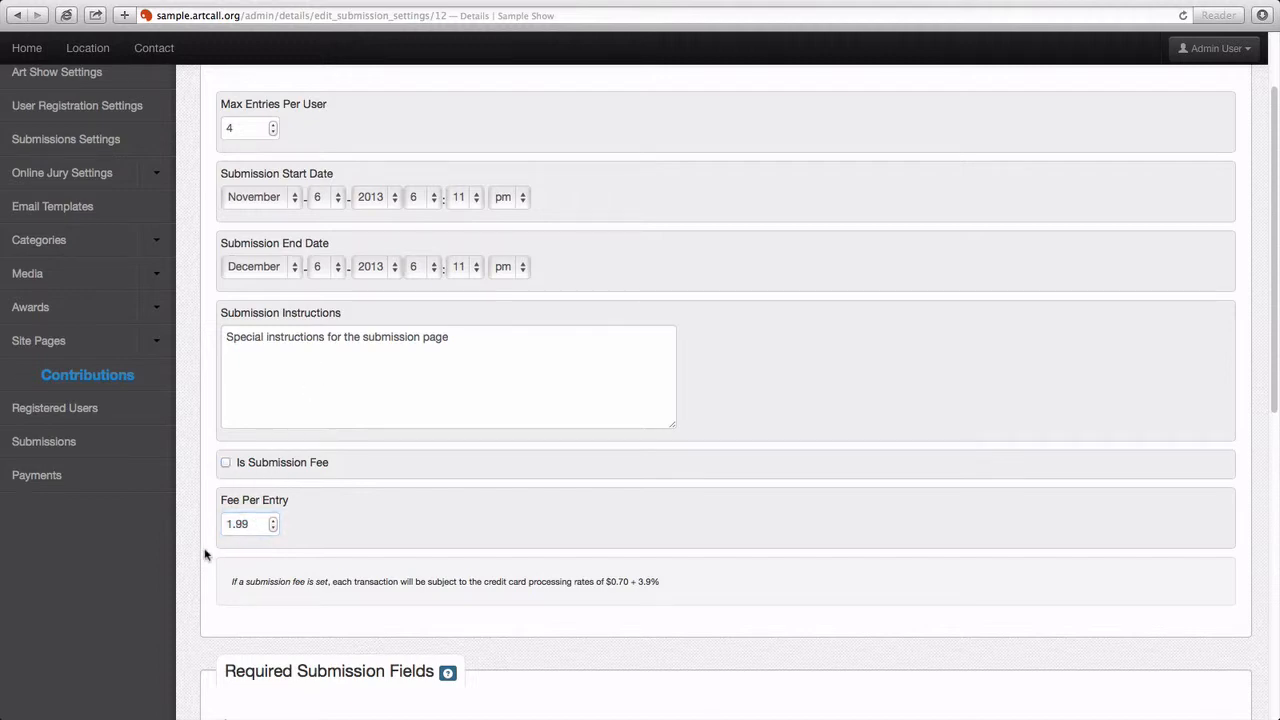
scroll(207, 550, "up", 3)
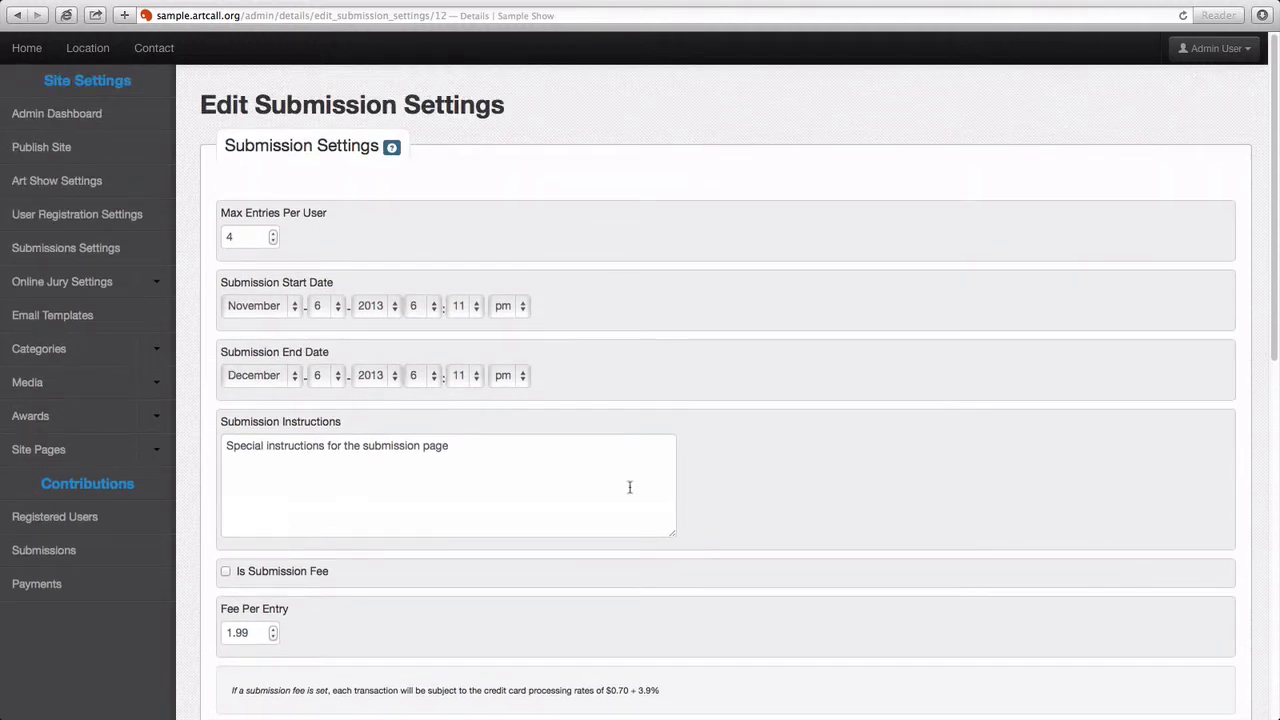
scroll(690, 495, "down", 6)
scroll(696, 496, "down", 8)
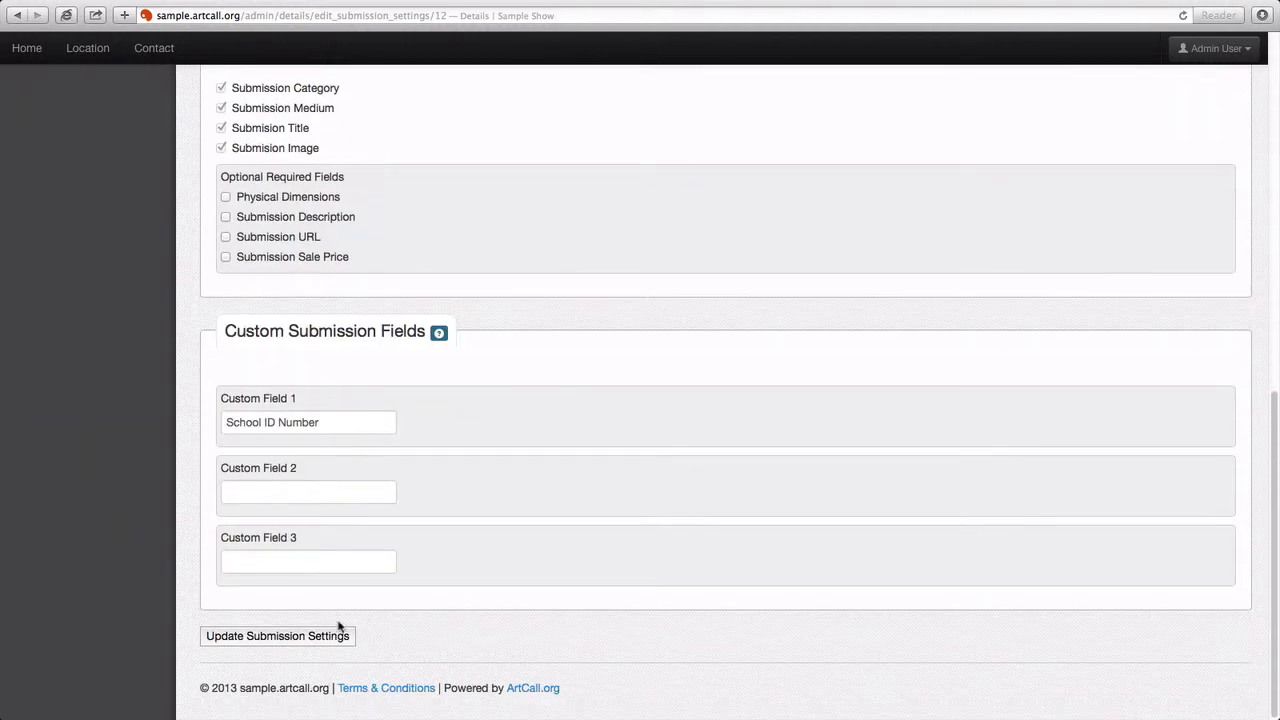
left_click(320, 637)
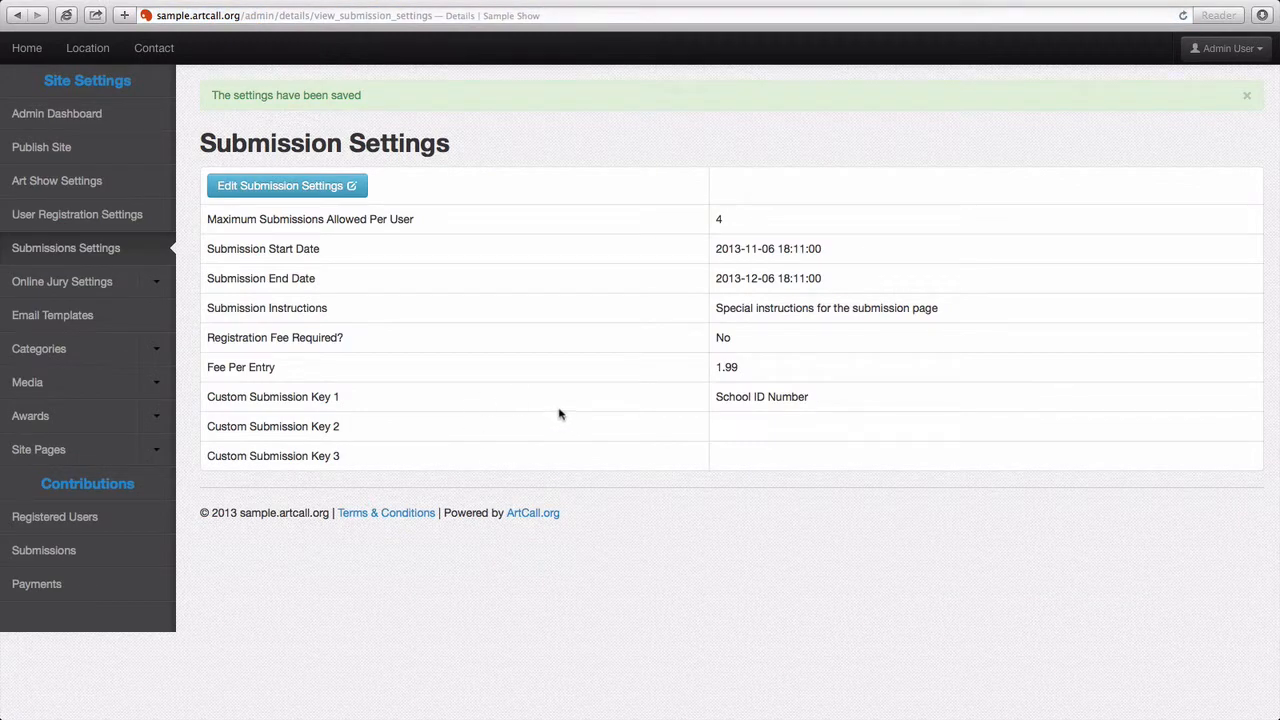
key("super+Tab")
key("super+Tab")
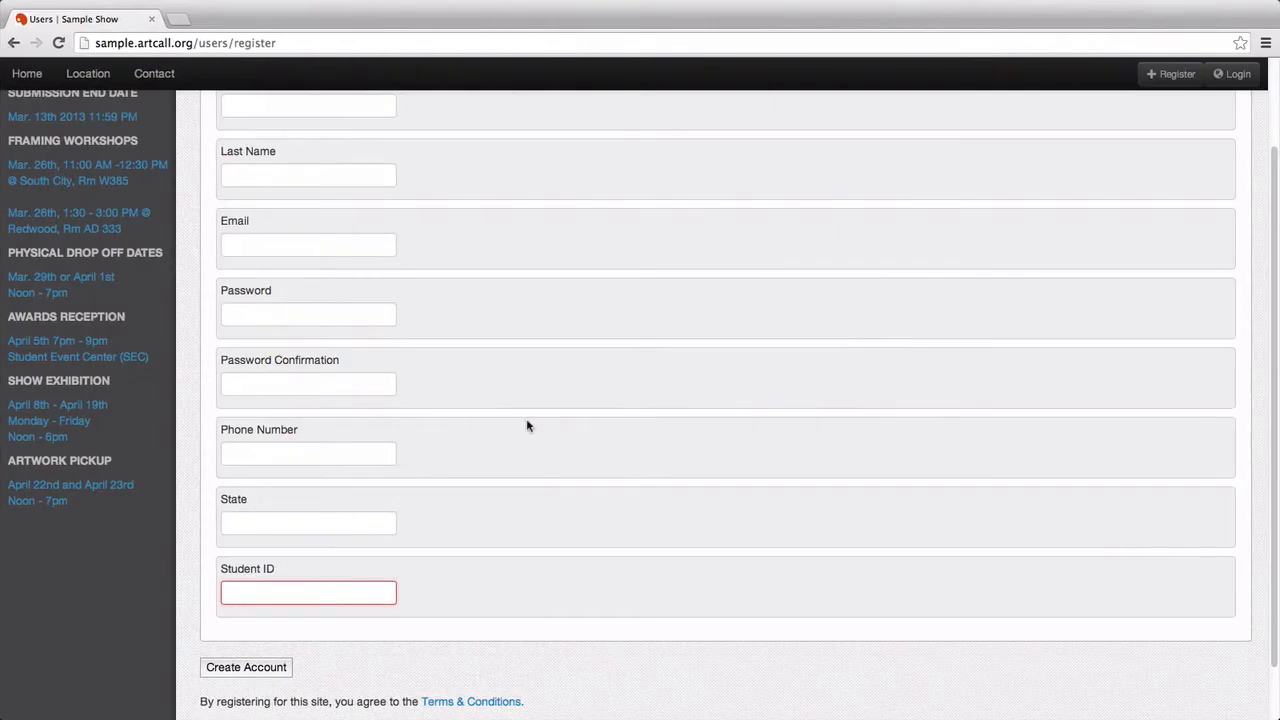
Step: Log in to the artist site with the artist's e-mail and password
scroll(528, 426, "up", 3)
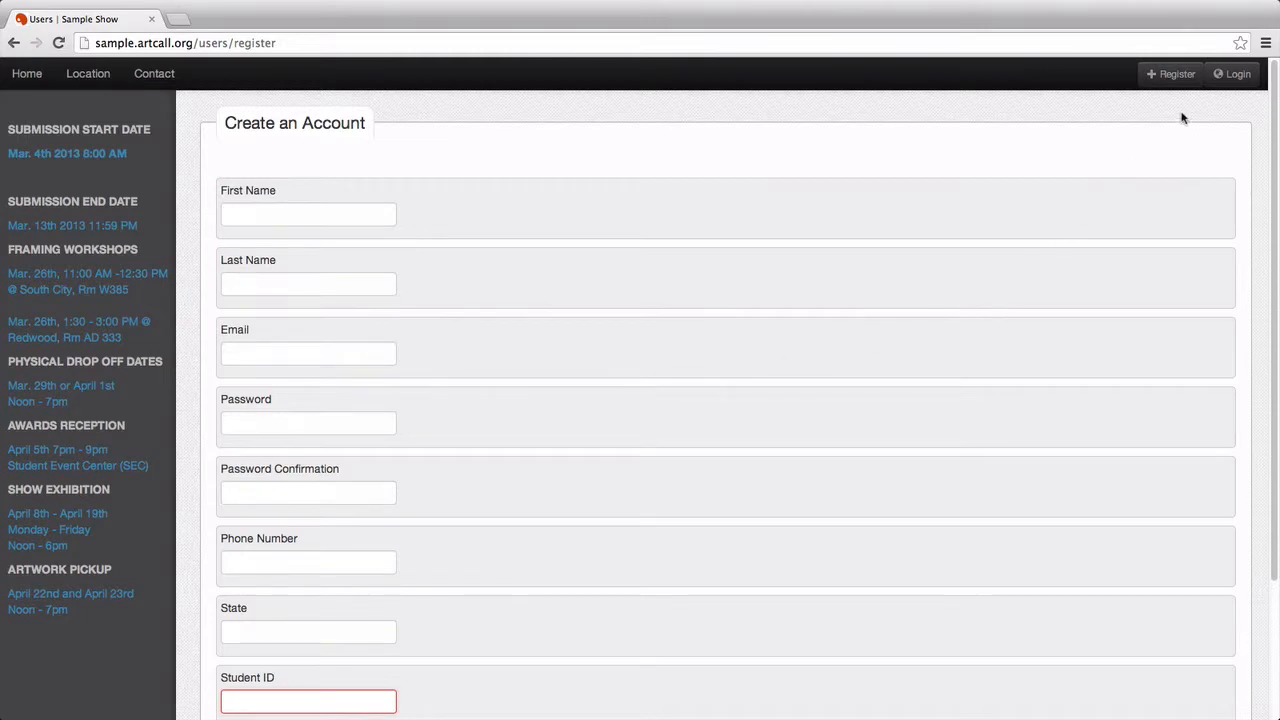
left_click(1231, 76)
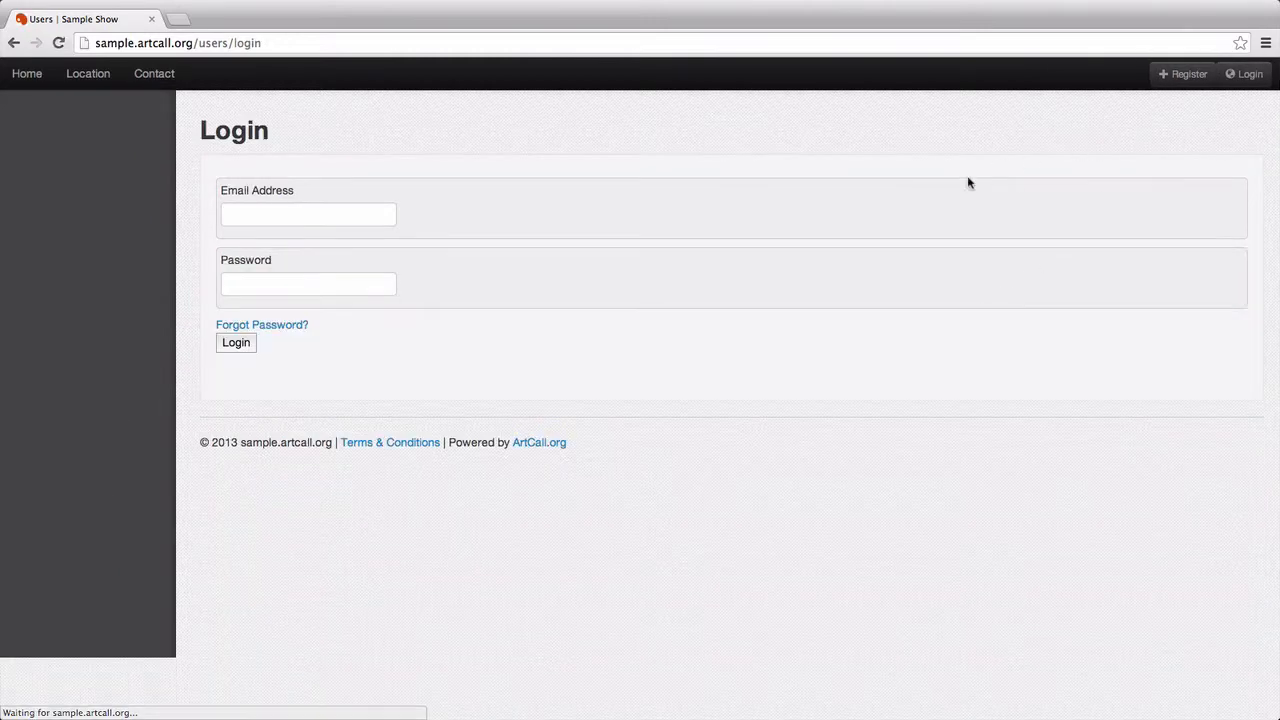
left_click(389, 213)
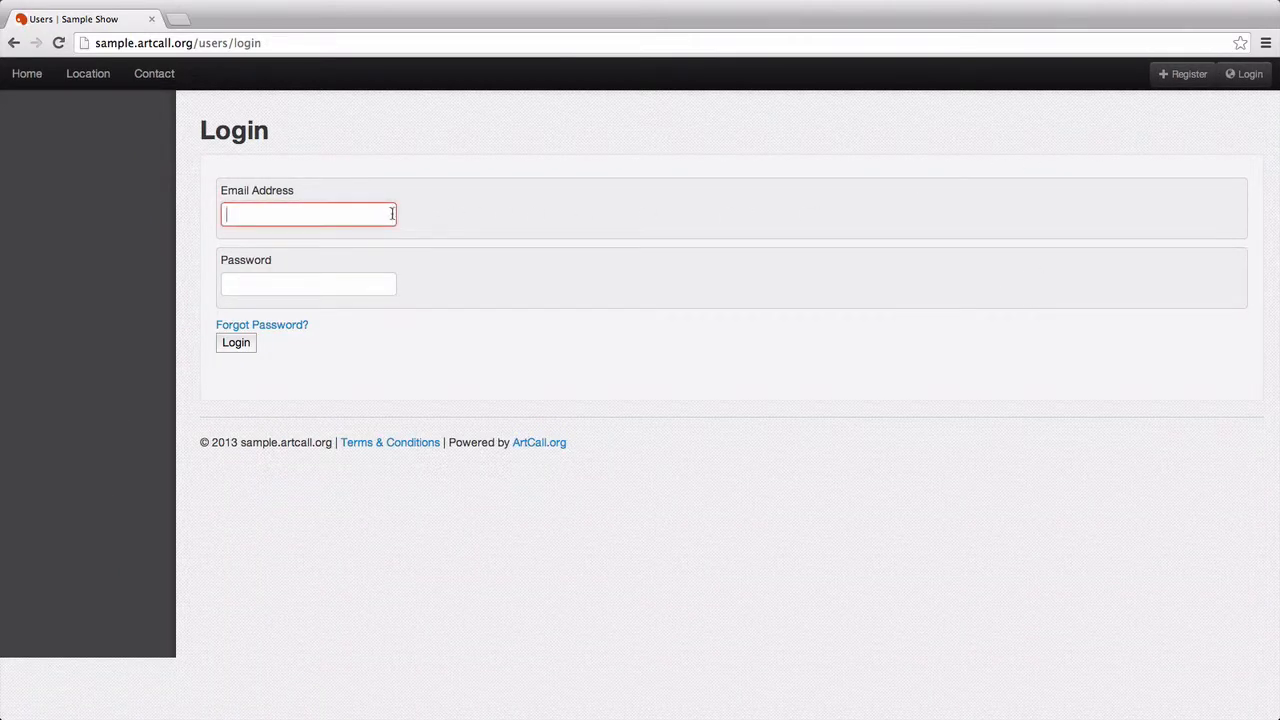
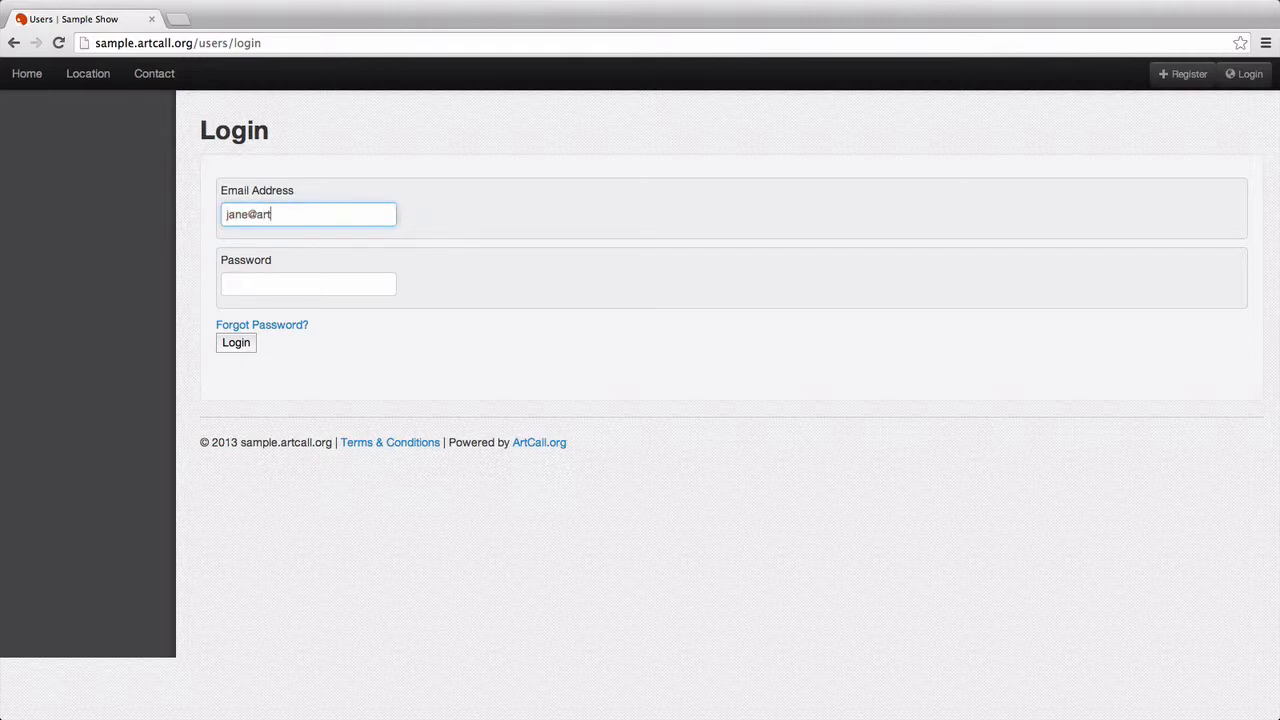
key("Tab")
type("****")
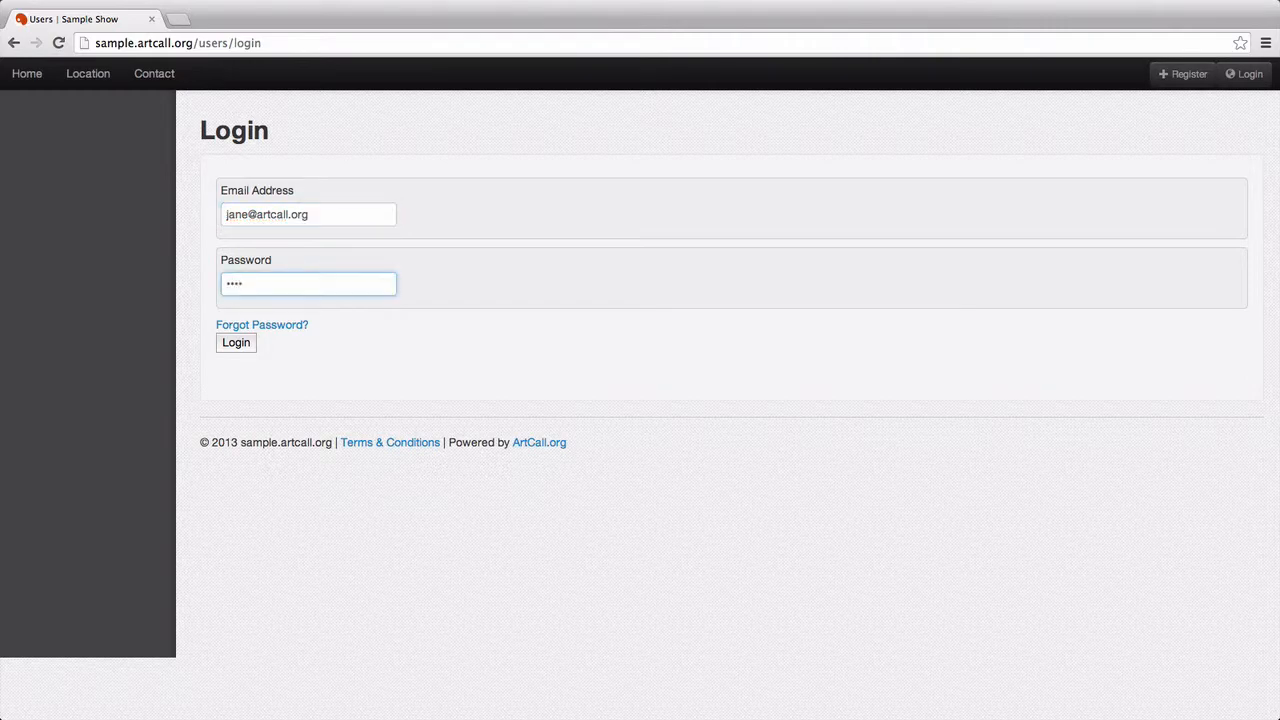
key("Return")
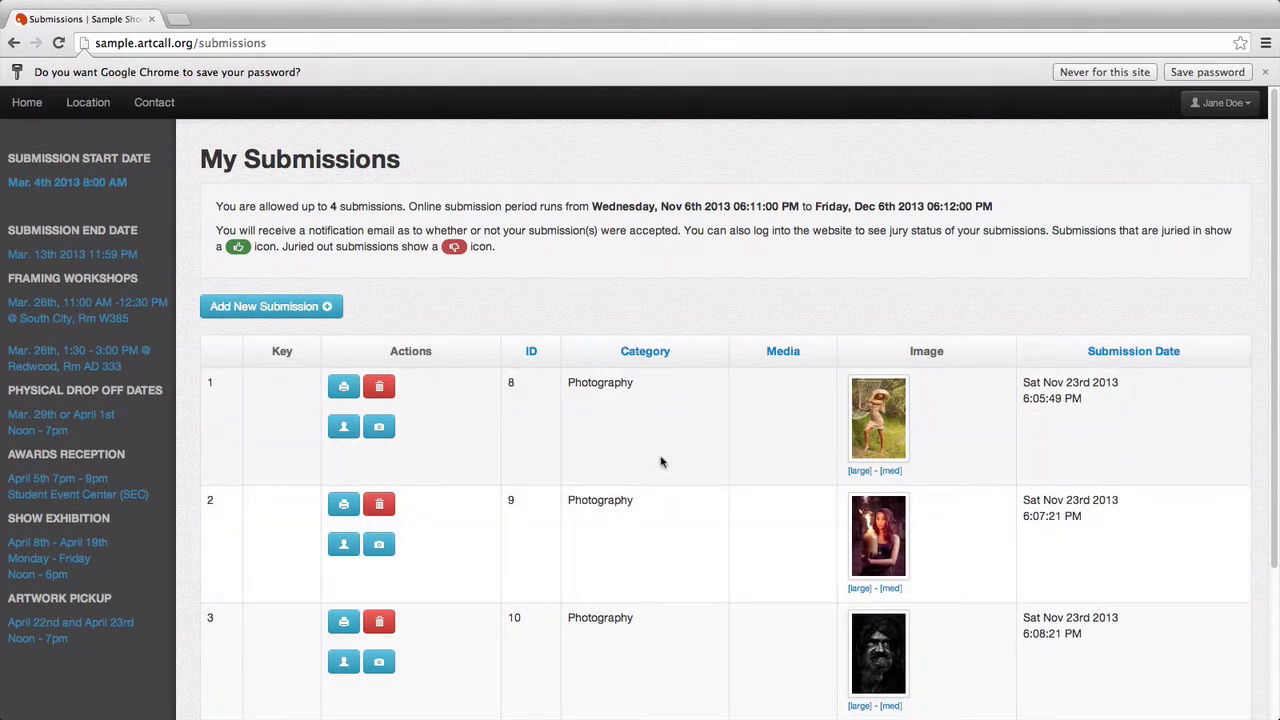
Step: Review the 4-submission limit and November 6–December 6, 2013 period, then start a new submission
scroll(660, 462, "down", 4)
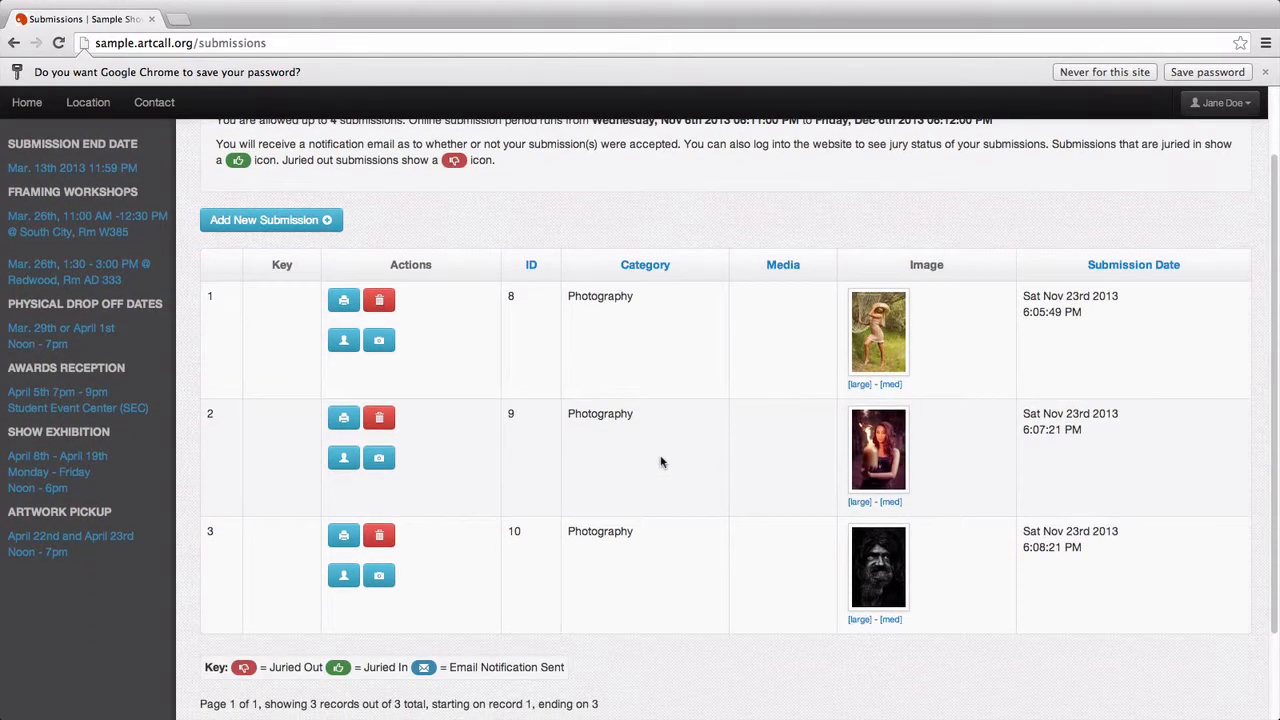
scroll(660, 462, "up", 4)
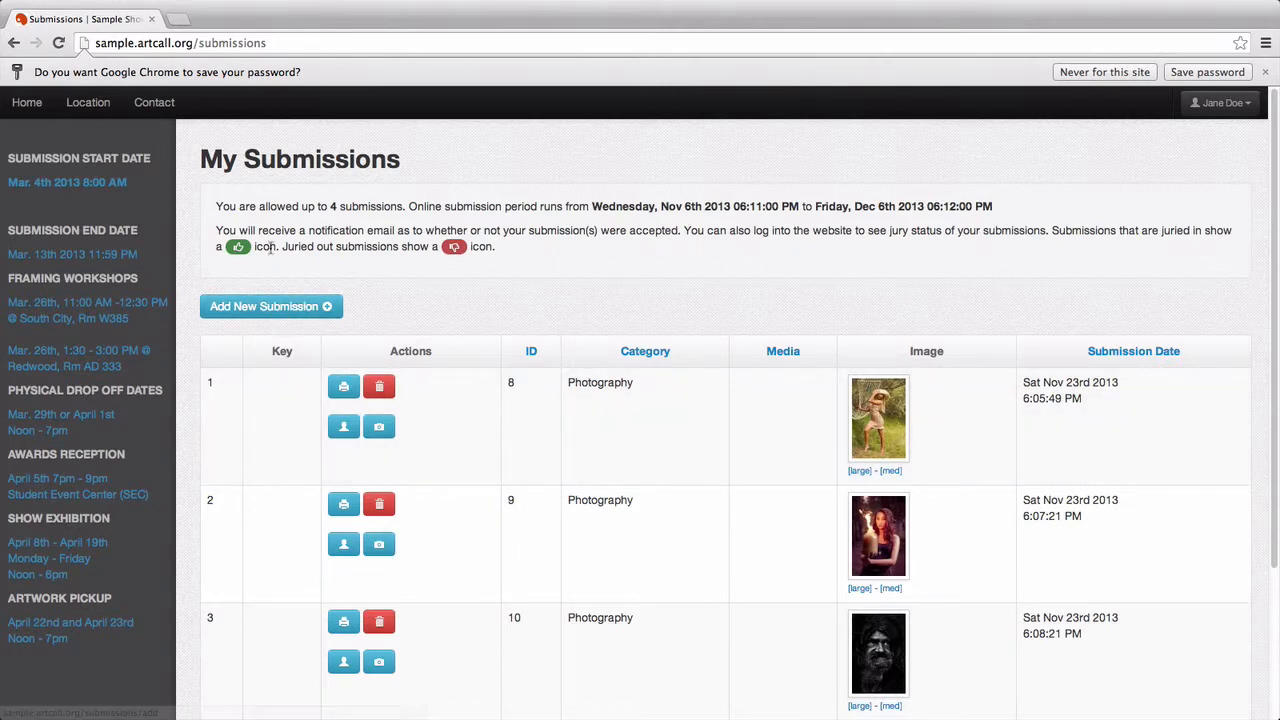
left_click_drag(214, 206, 906, 207)
double_click(906, 207)
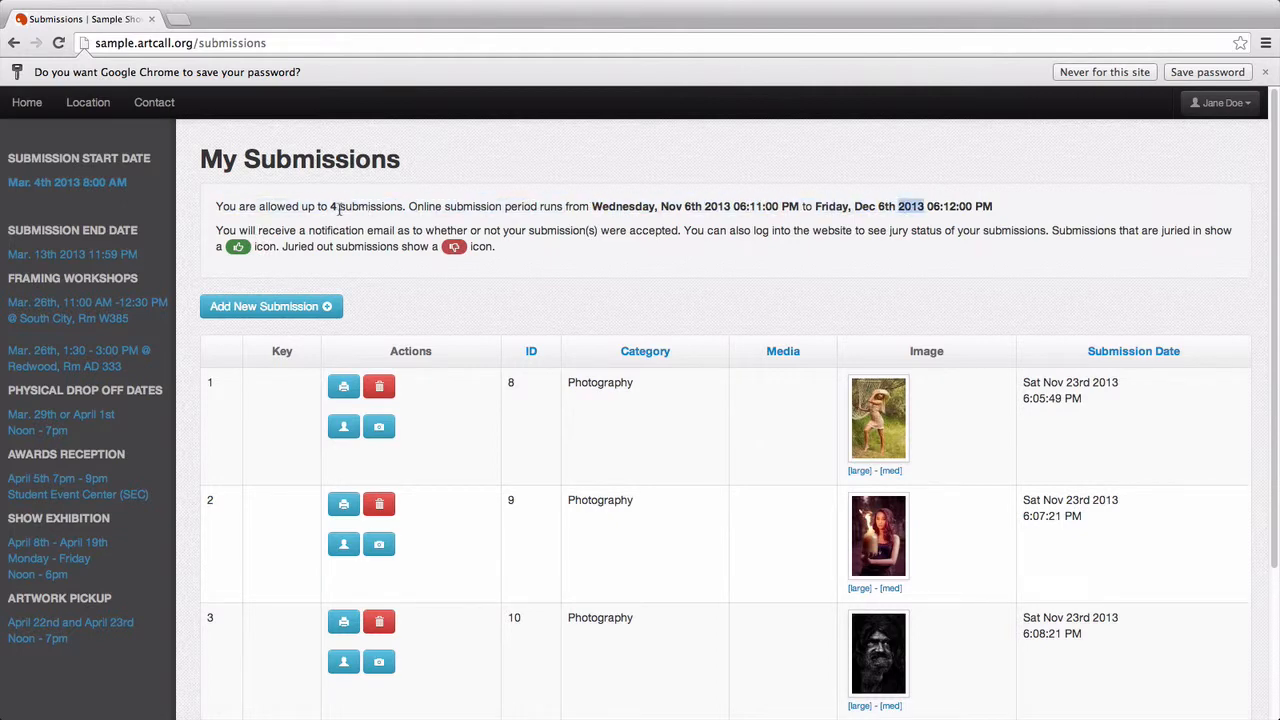
double_click(334, 207)
left_click_drag(592, 206, 1018, 206)
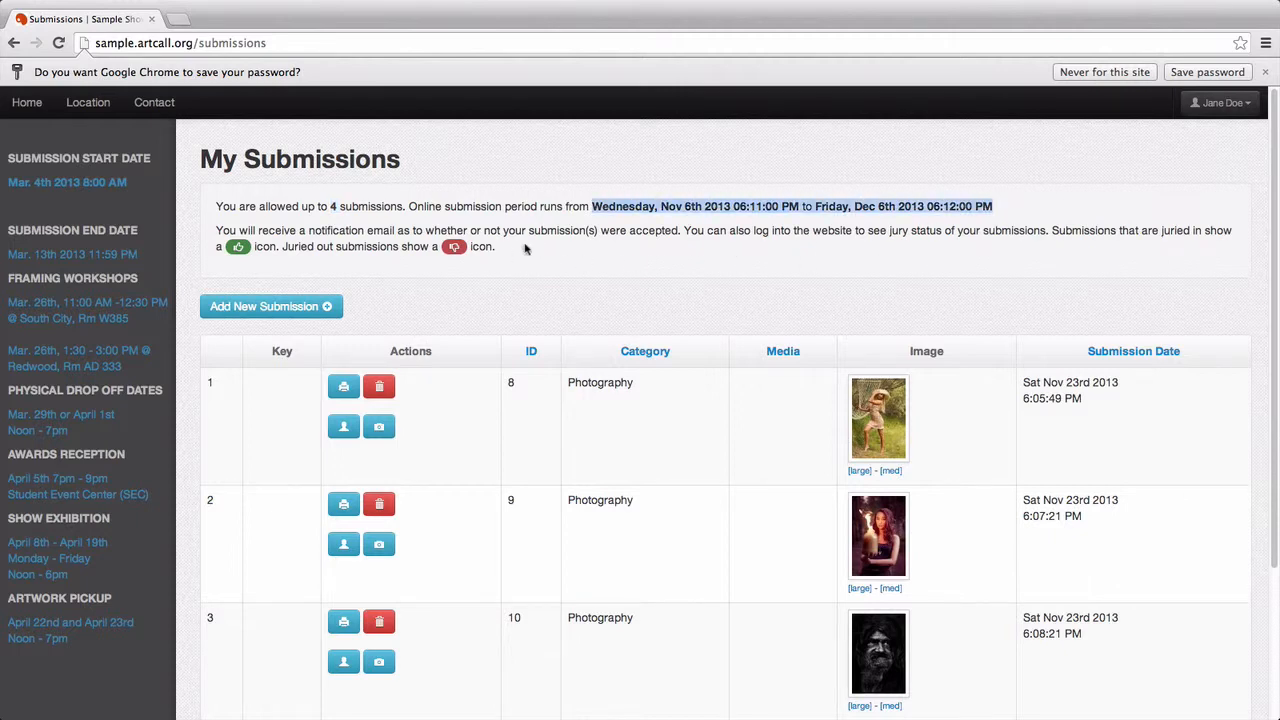
left_click(281, 314)
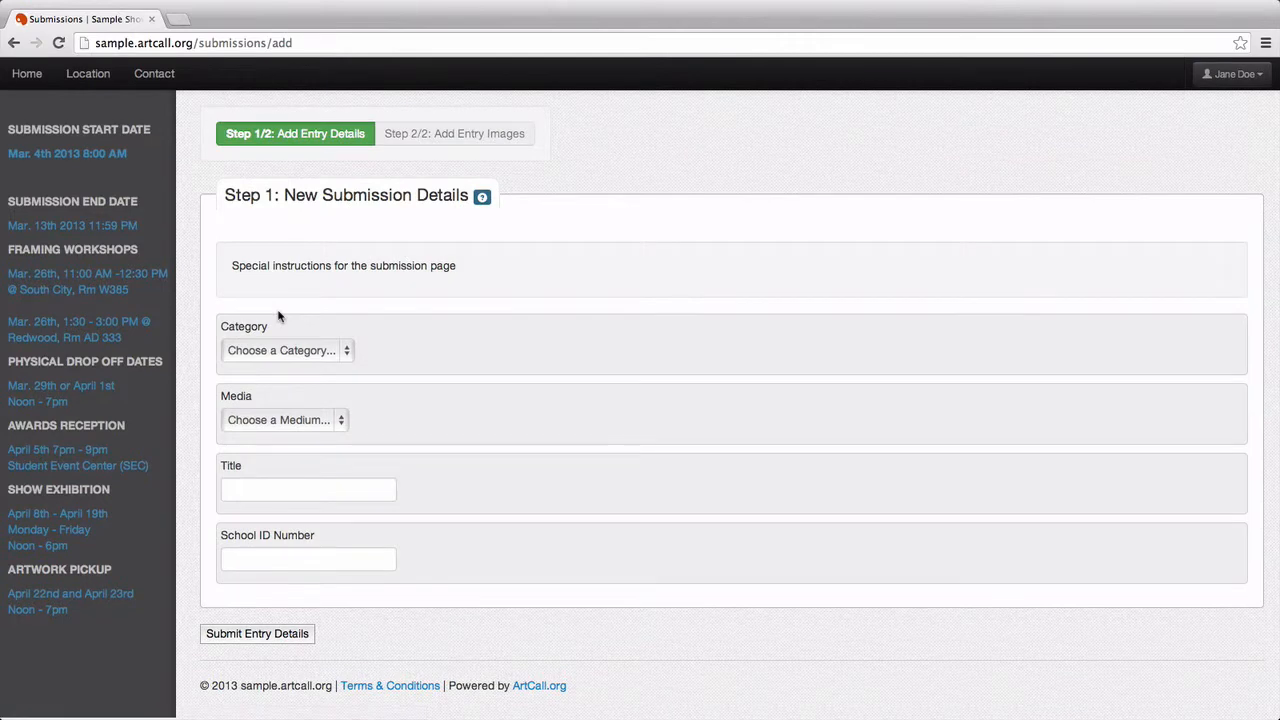
left_click_drag(231, 274, 472, 265)
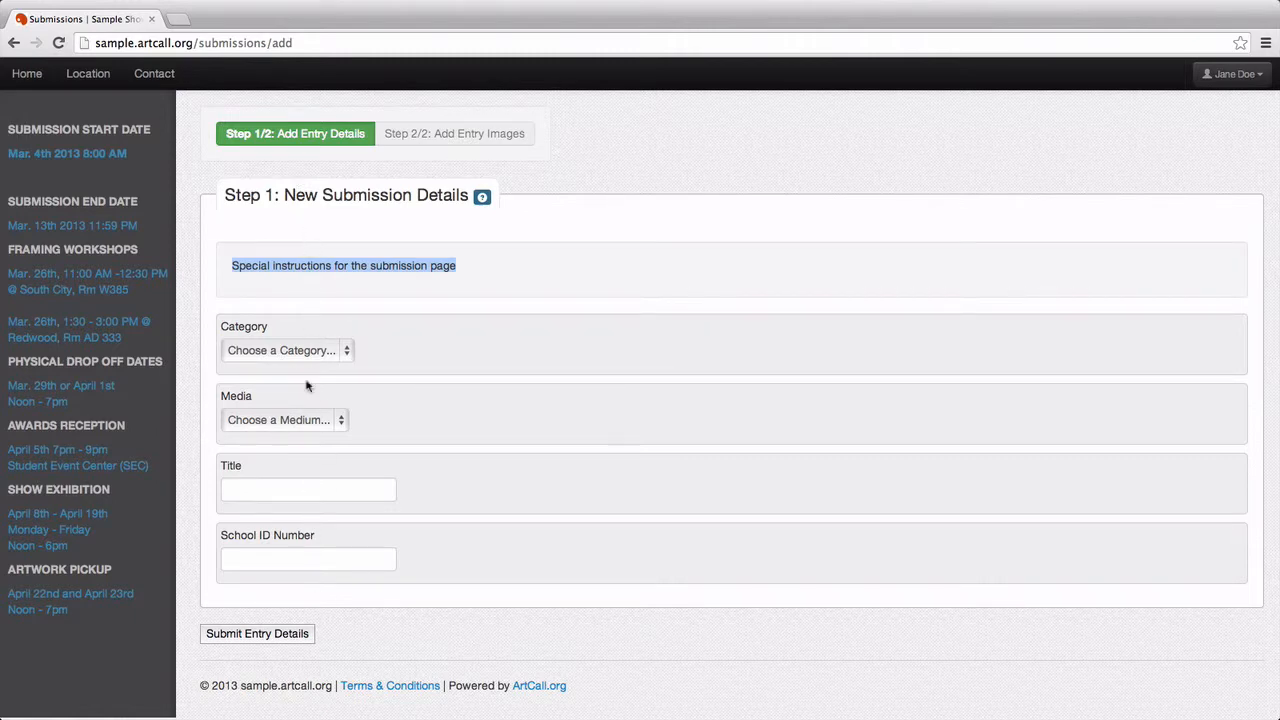
left_click(394, 131)
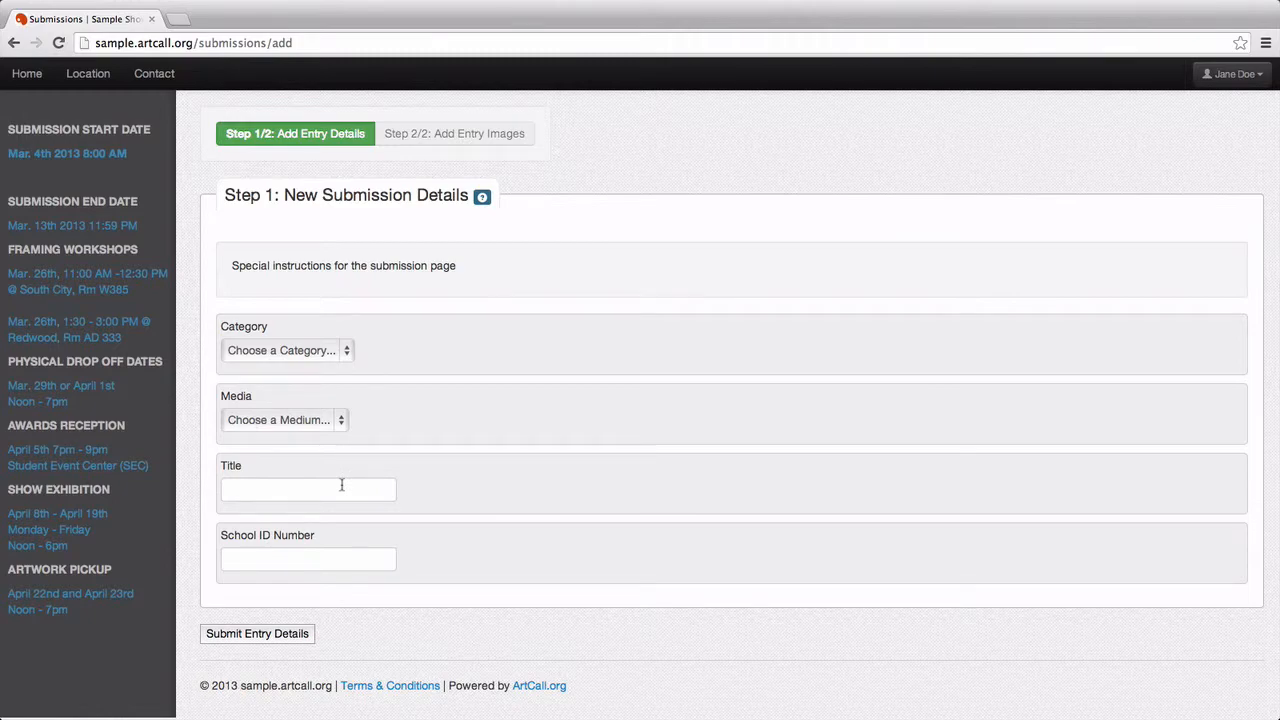
Step: In the admin window, enable Is Submission Fee, replace 1.99 with 25.00 per entry, and save
key("super+Tab")
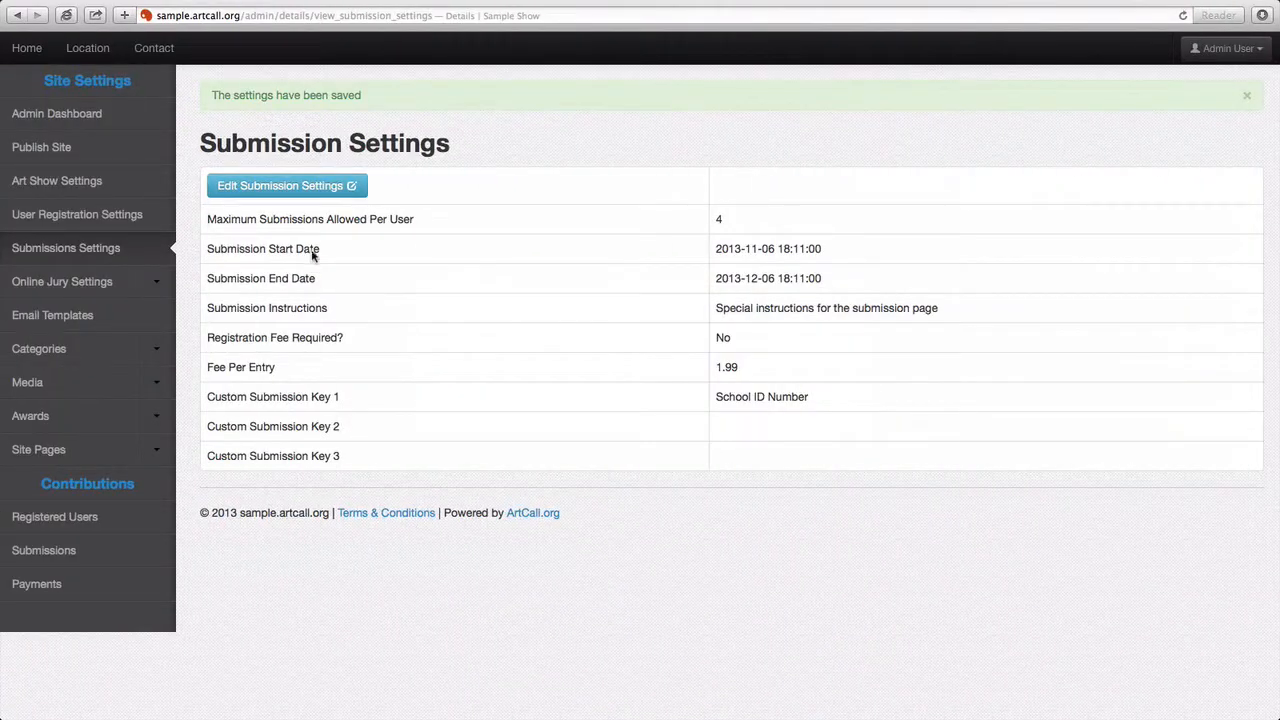
left_click(300, 187)
scroll(348, 443, "down", 2)
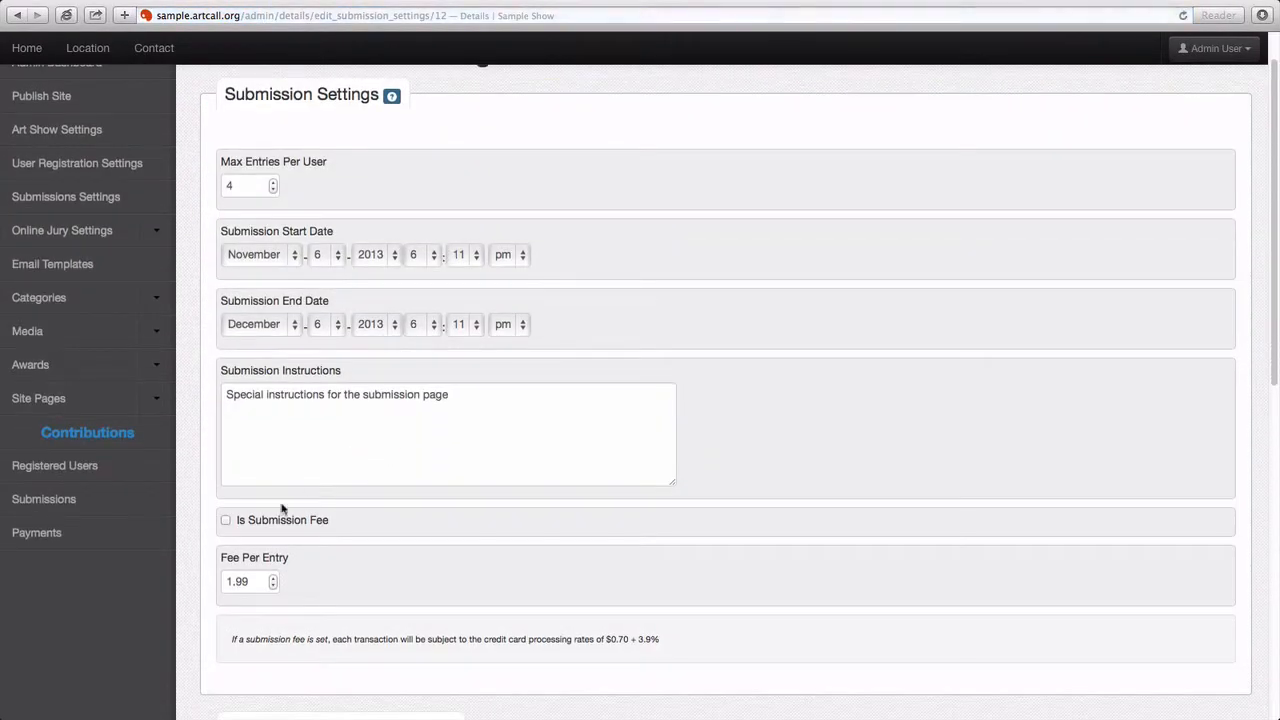
left_click(226, 520)
double_click(240, 582)
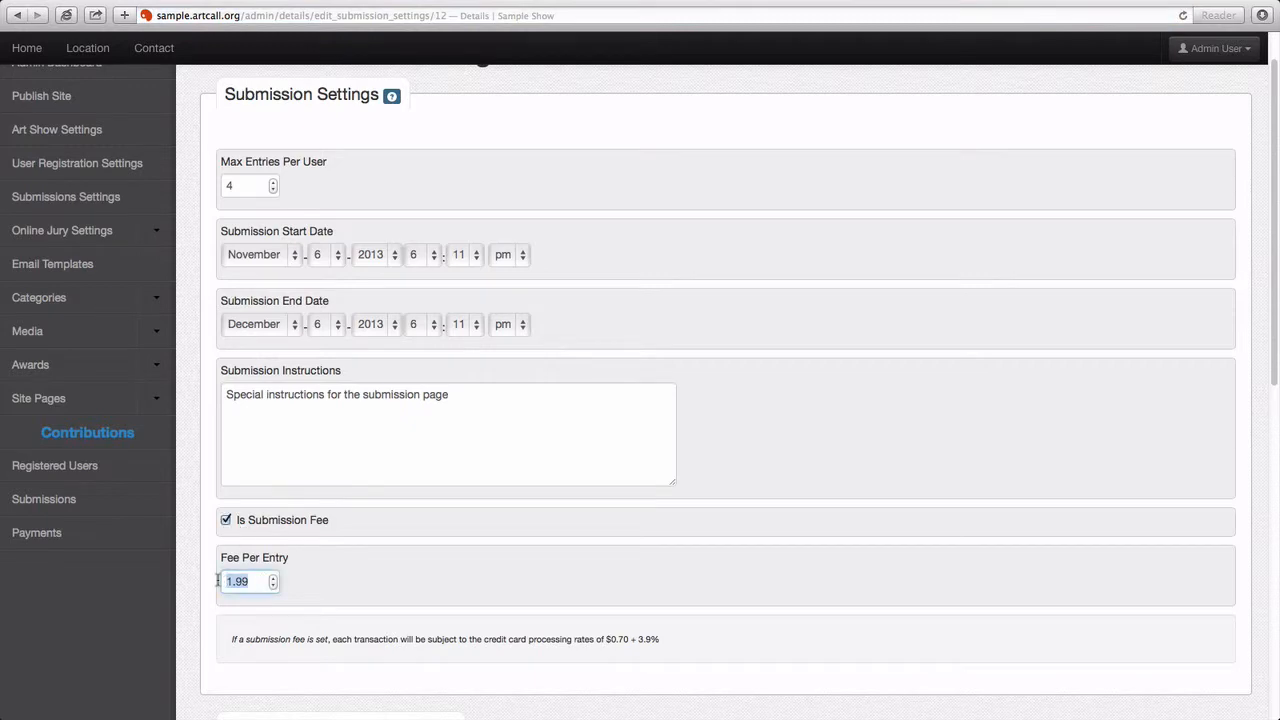
type("25.00")
scroll(203, 585, "down", 10)
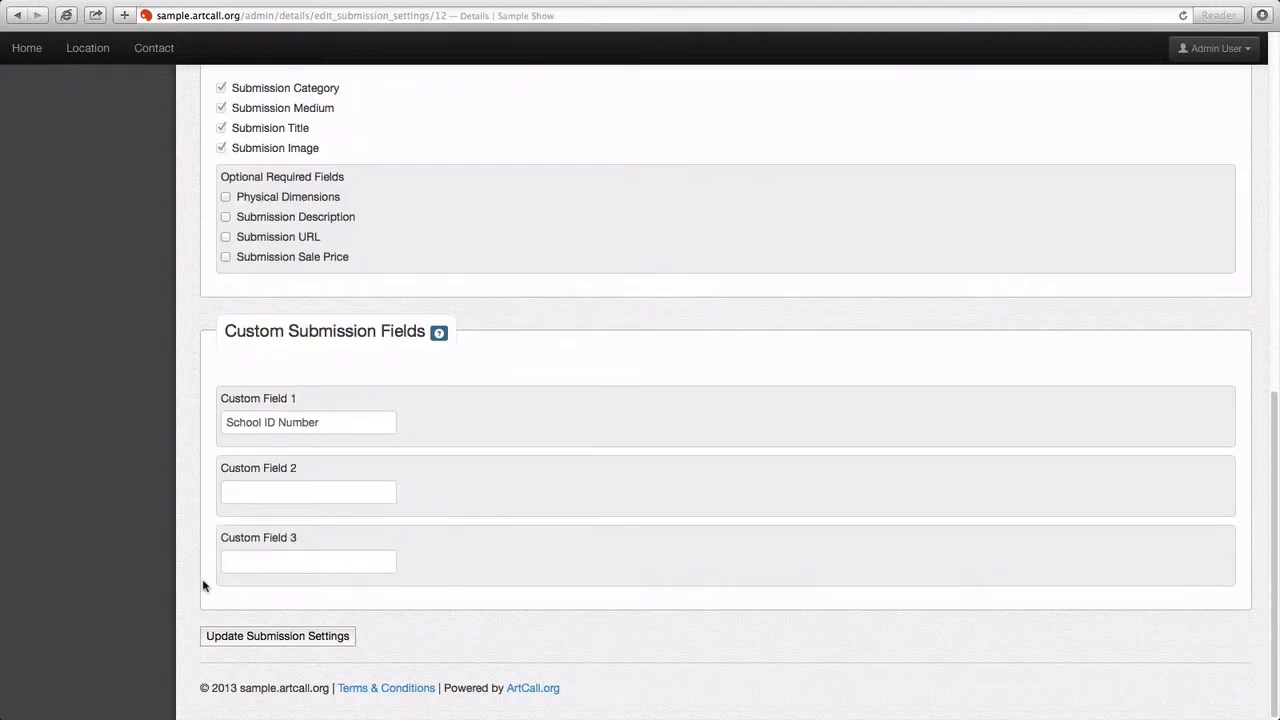
left_click(245, 635)
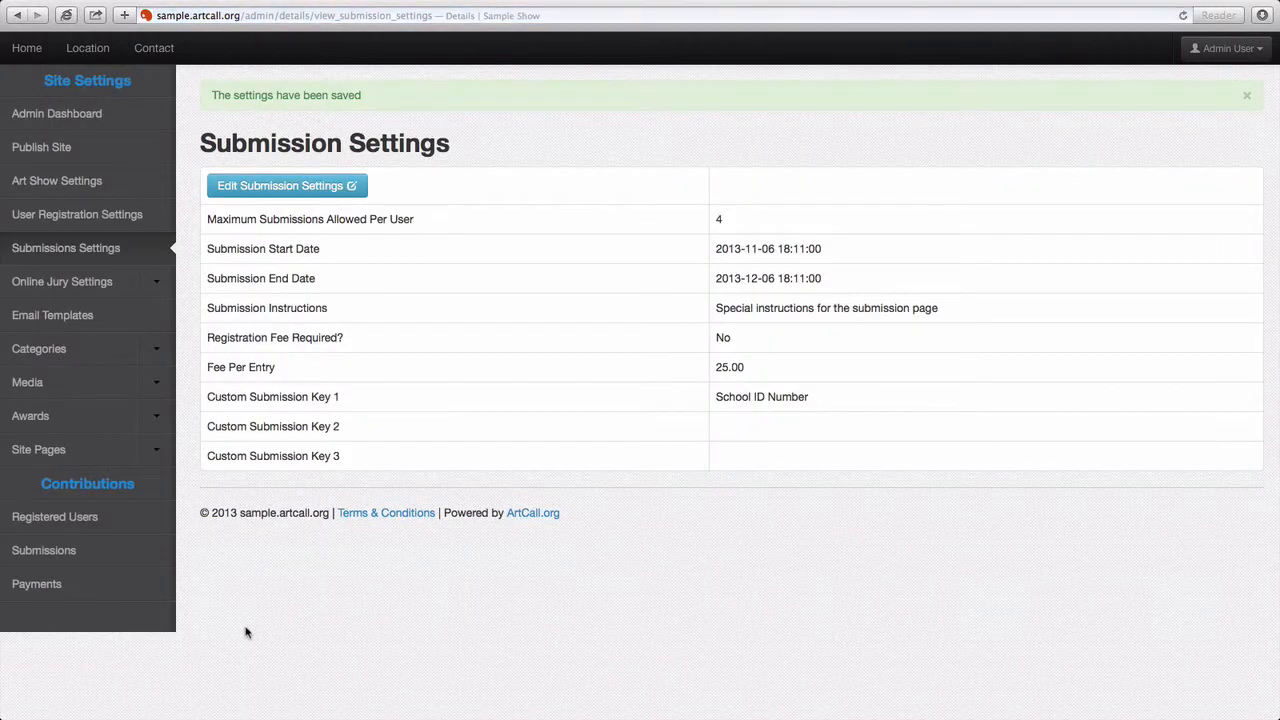
Step: Check the artist form's Payment Details showing the $25.00 Submission Fee, then return to the admin window
key("super+Tab")
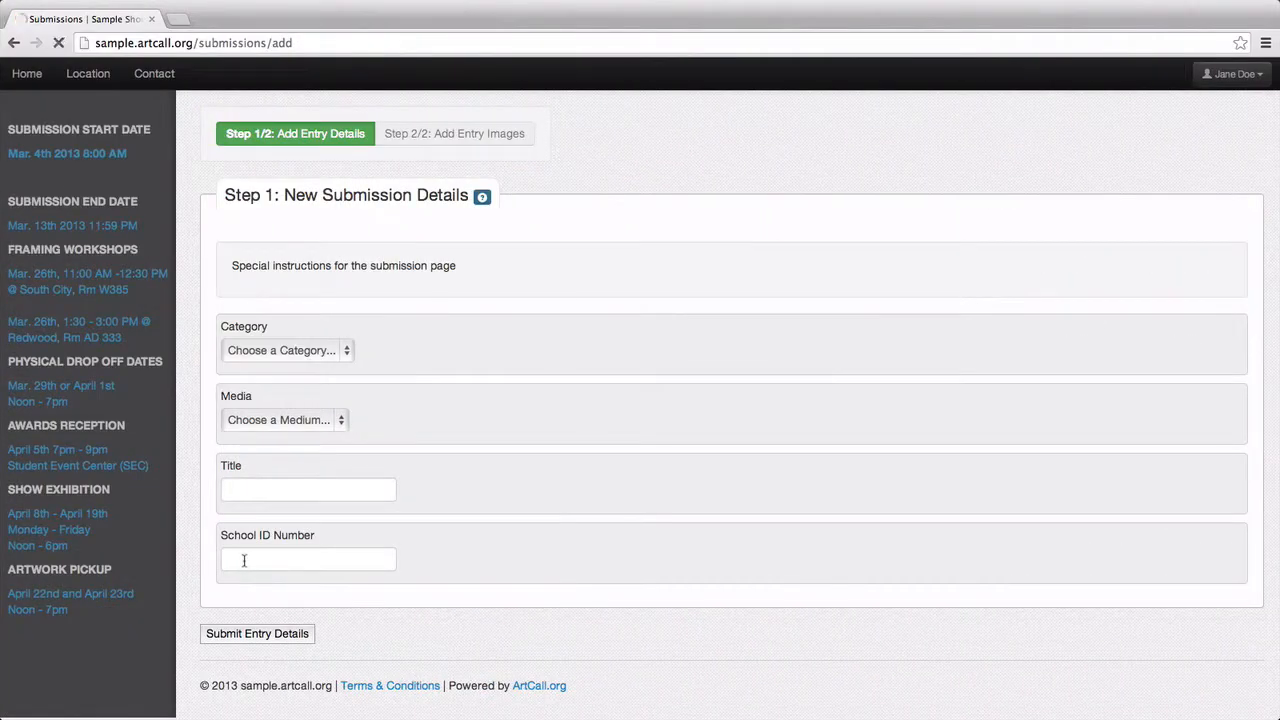
scroll(240, 555, "down", 5)
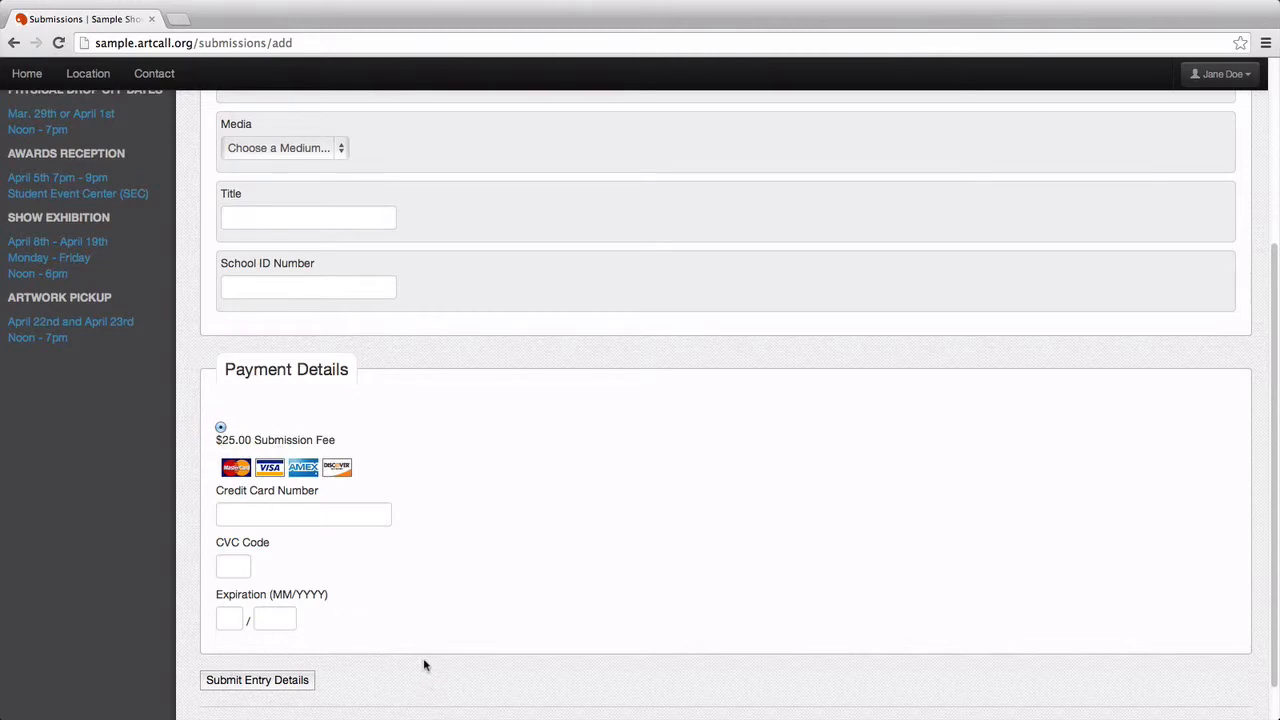
scroll(410, 600, "up", 5)
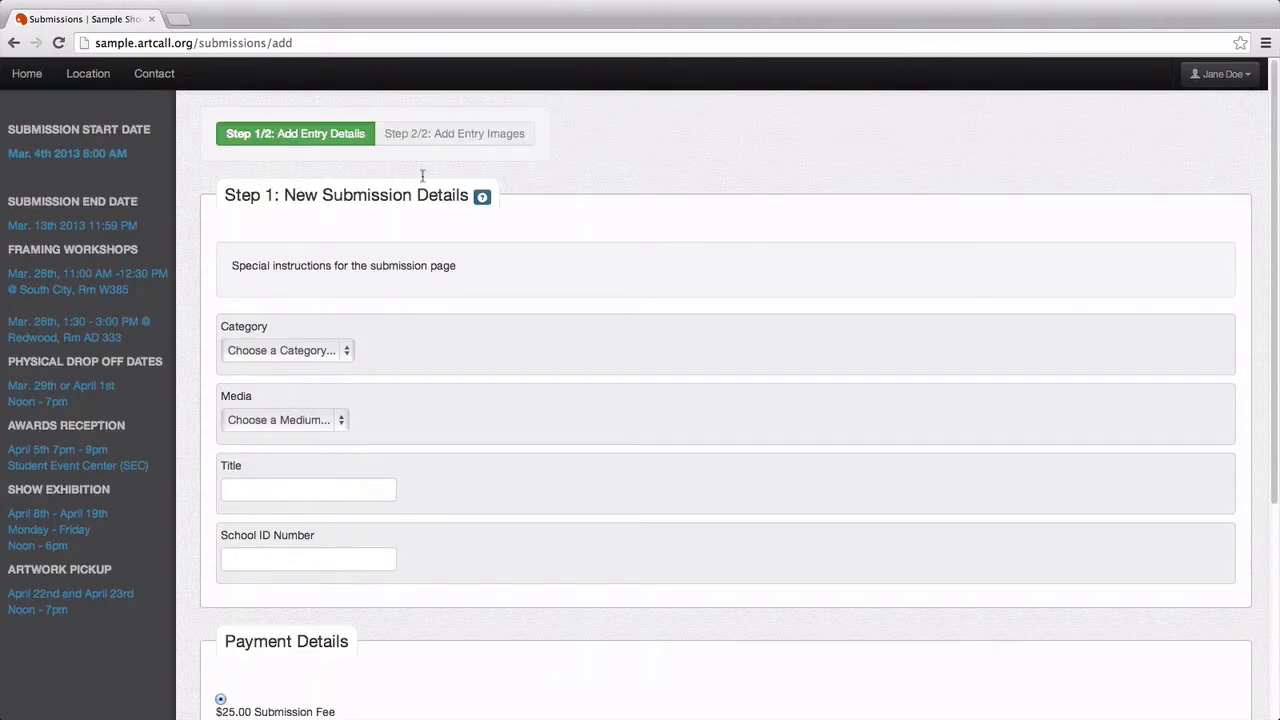
key("super+Tab")
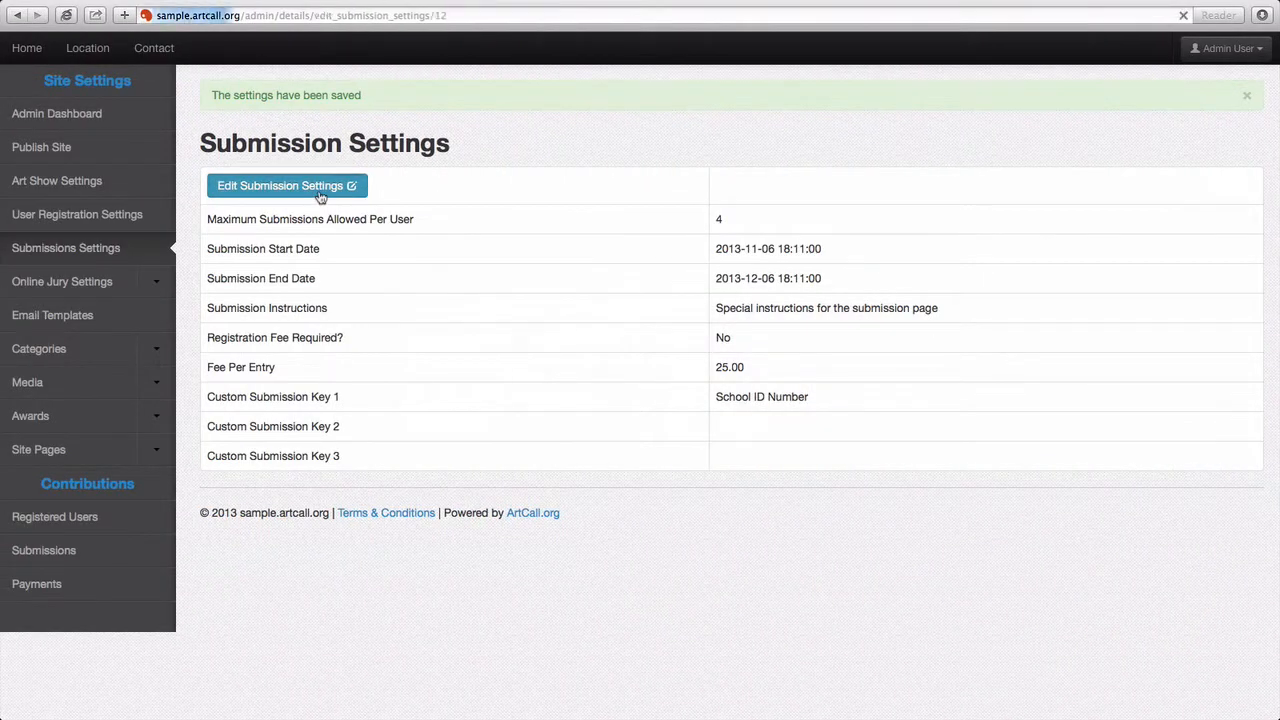
Step: Reopen Edit Submission Settings, untick Is Submission Fee, and scroll down to Optional Required Fields
left_click(320, 197)
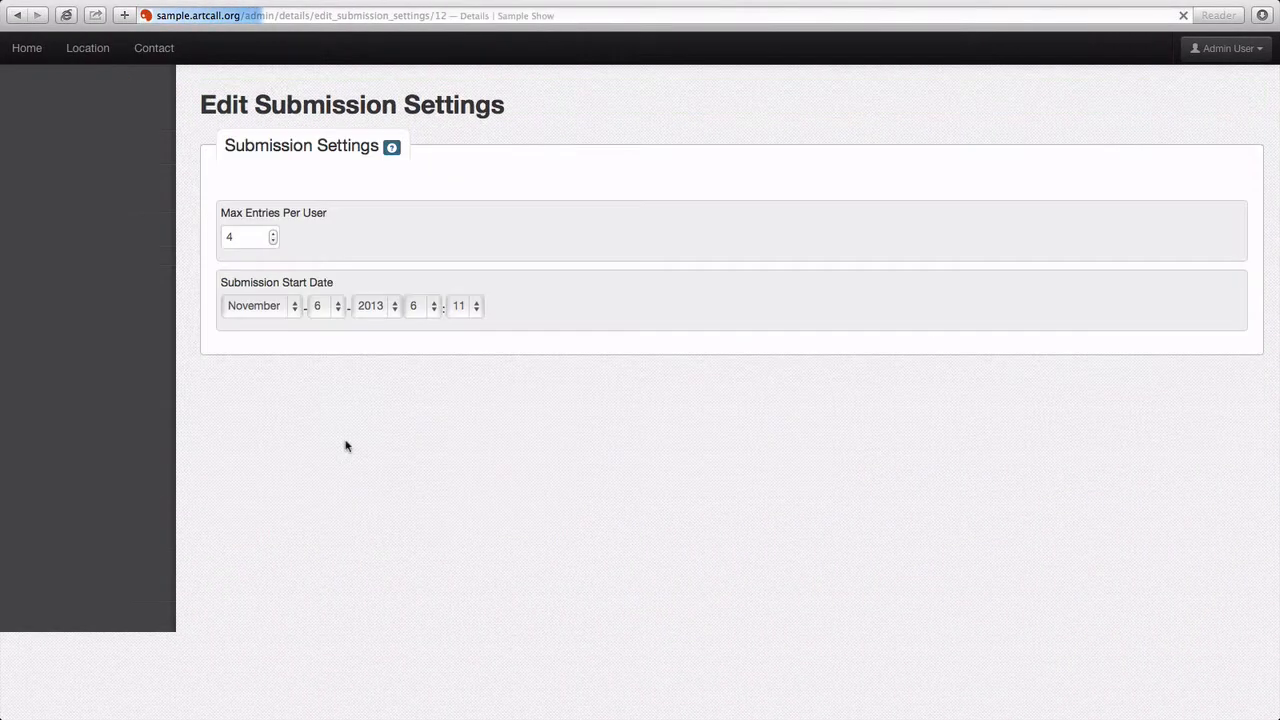
scroll(207, 471, "down", 1)
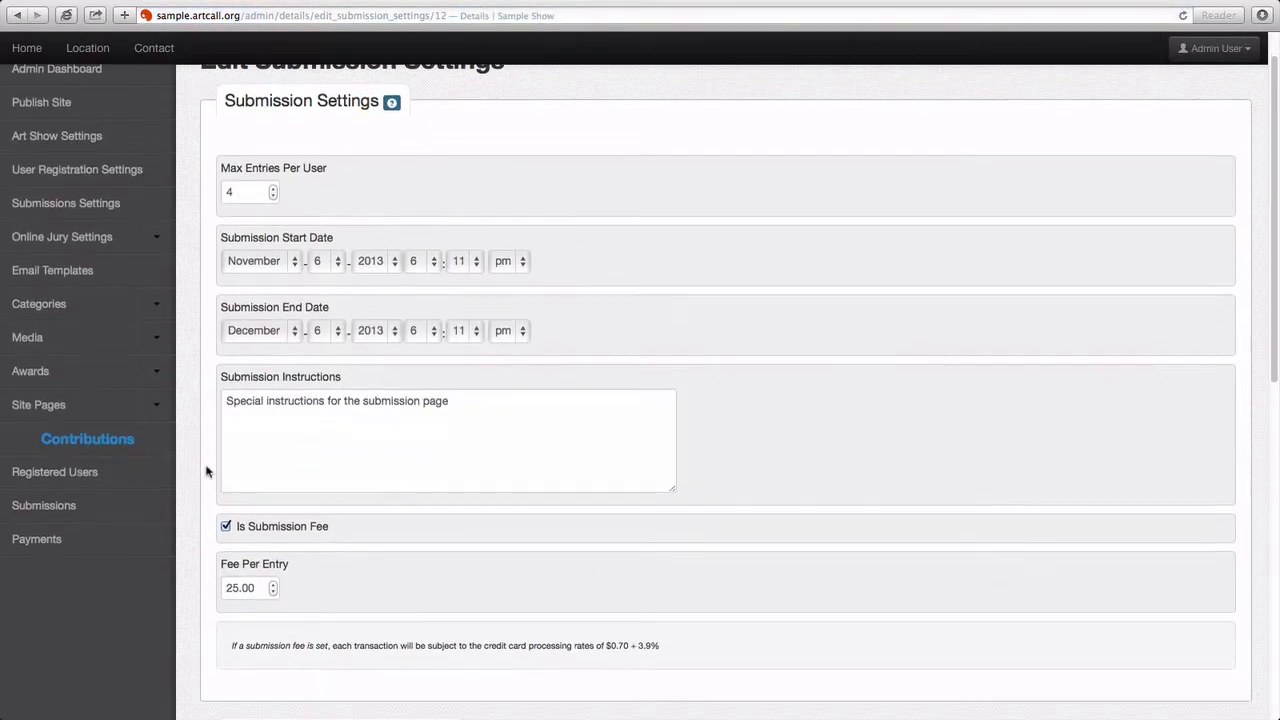
left_click(226, 526)
scroll(207, 531, "down", 2)
scroll(207, 520, "down", 5)
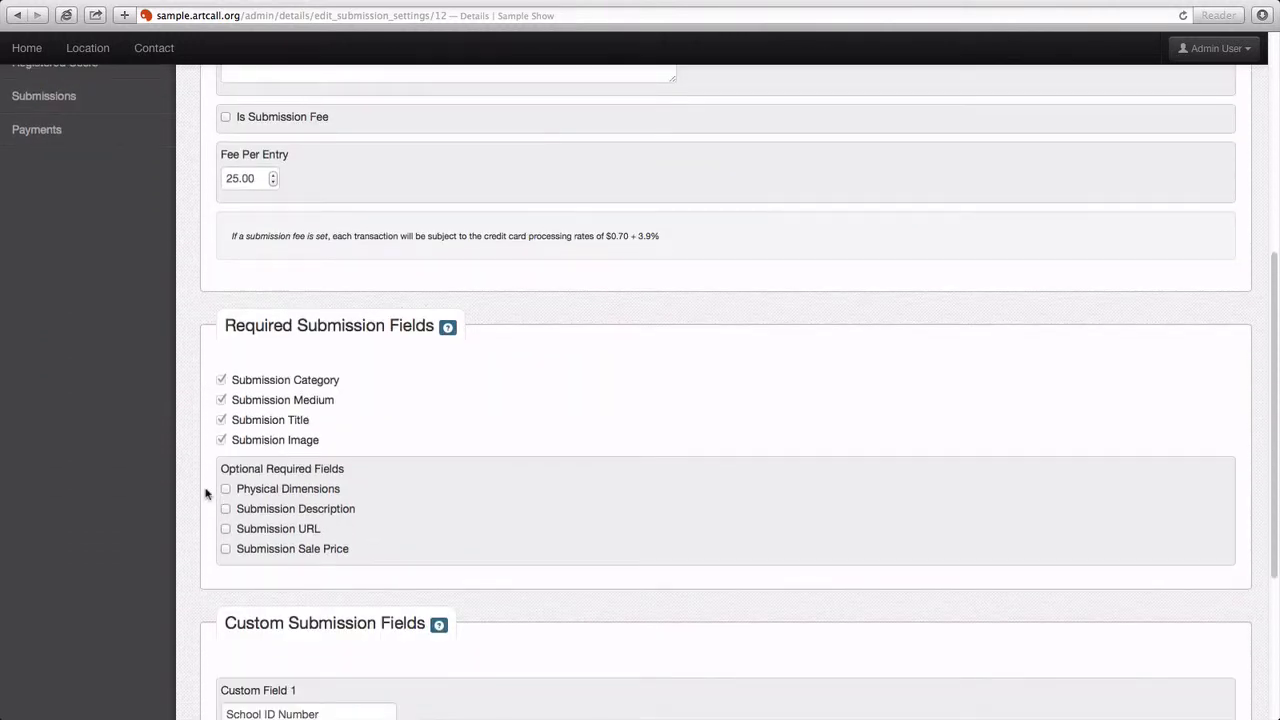
scroll(206, 494, "down", 2)
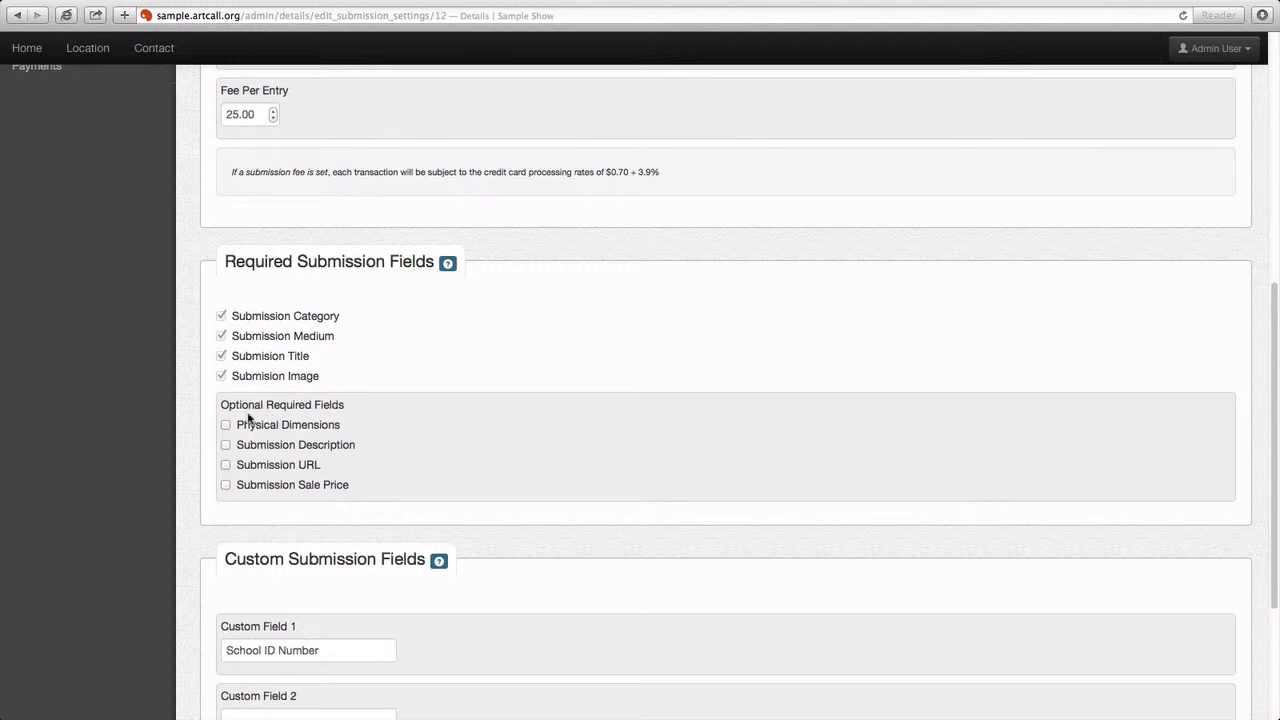
scroll(213, 408, "down", 2)
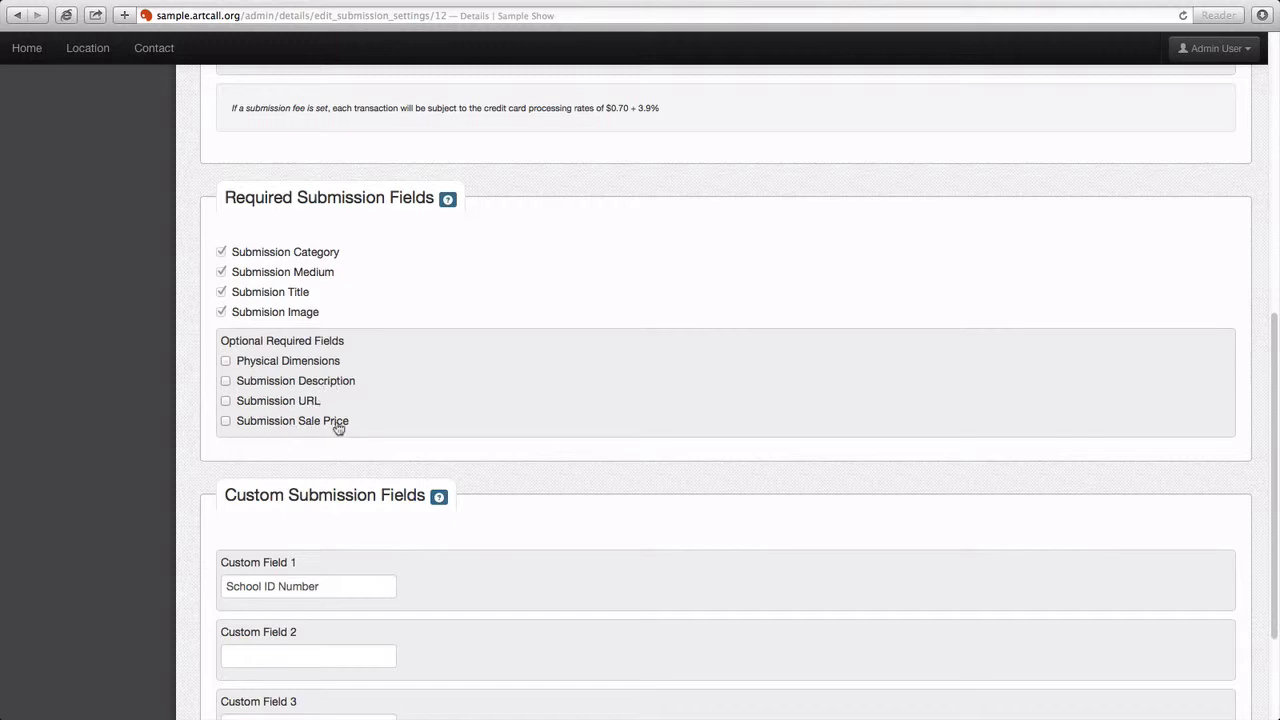
Step: Require Submission Sale Price, rename Custom Field 1 from School ID Number to 'Custom Thing HERE', and save
left_click(226, 422)
scroll(206, 472, "down", 4)
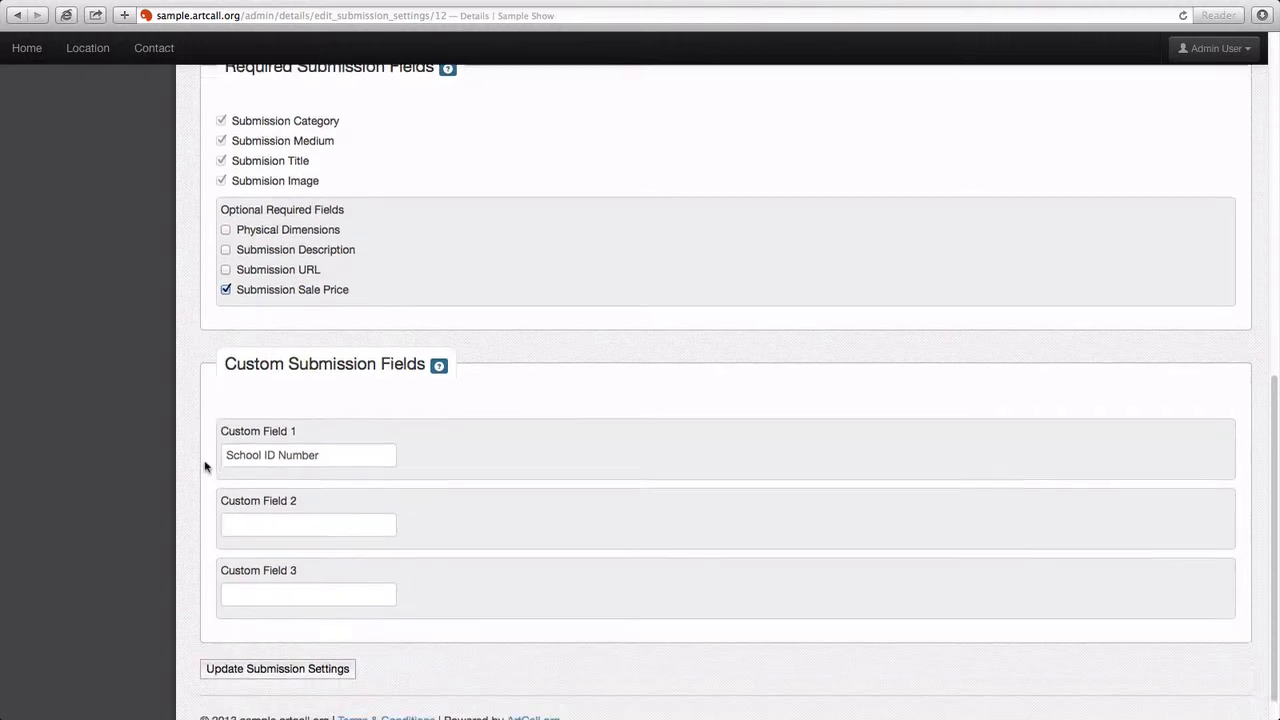
left_click_drag(337, 422, 227, 425)
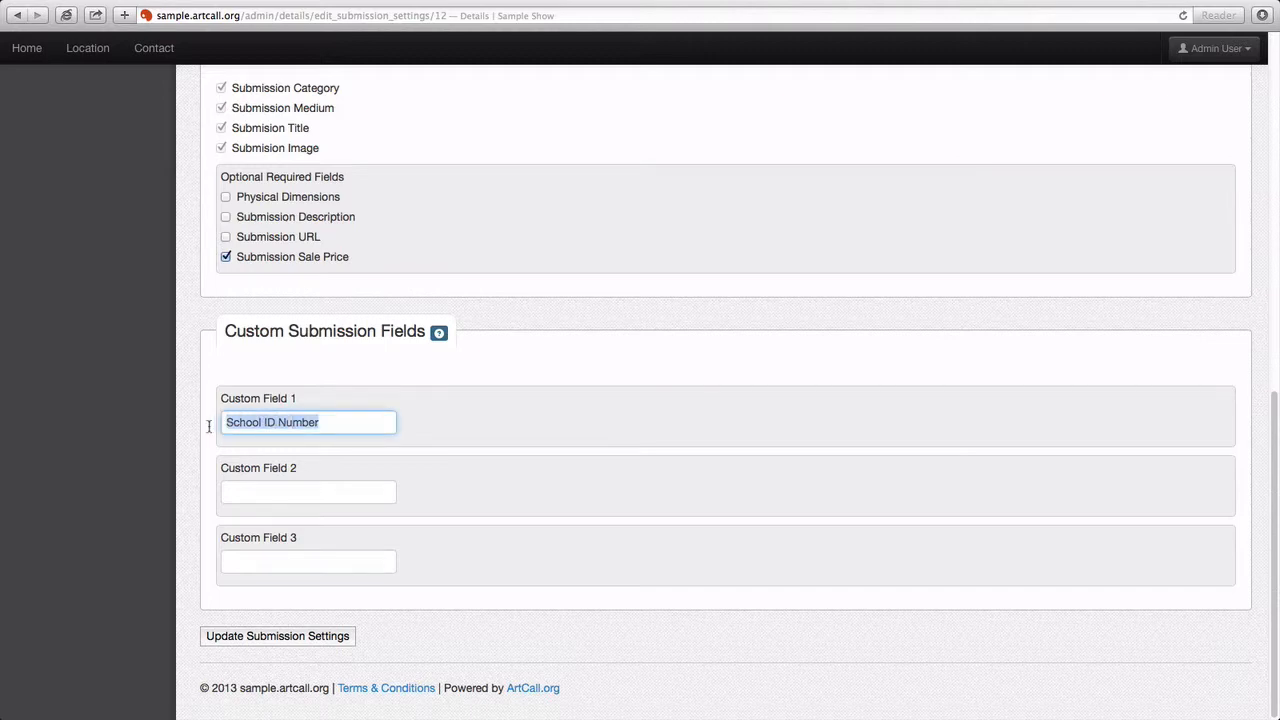
key("BackSpace")
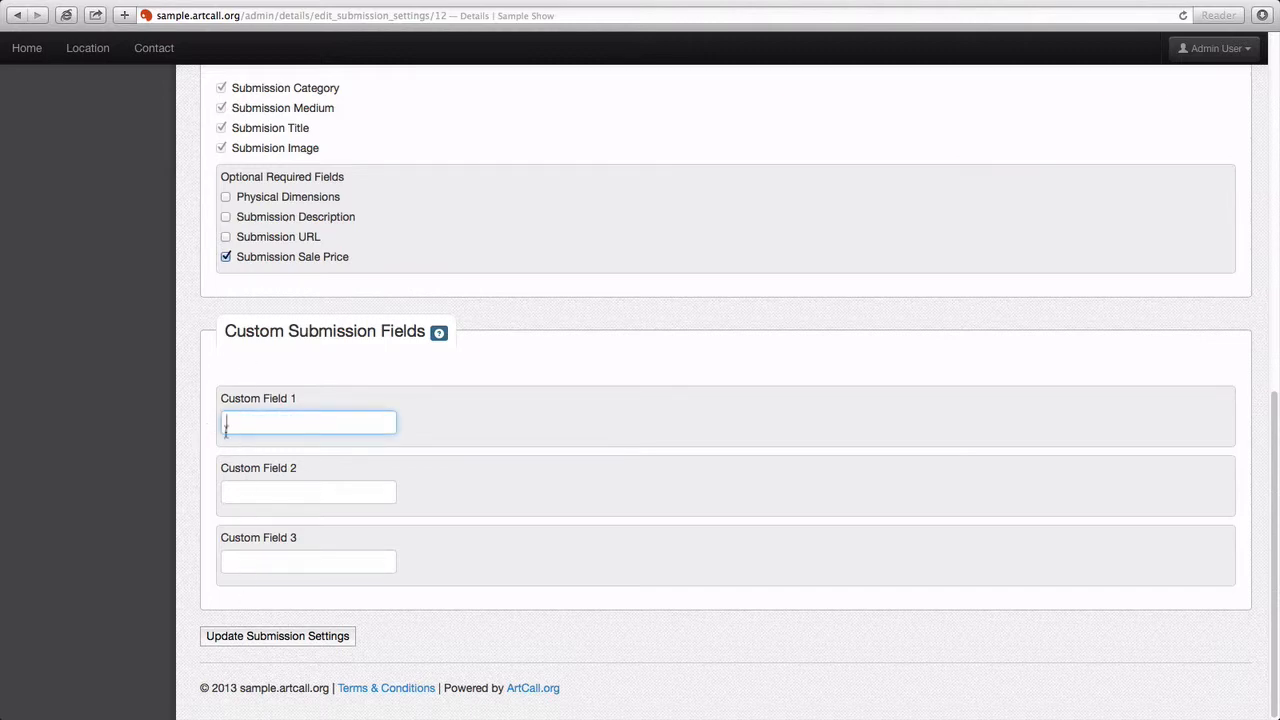
scroll(250, 272, "up", 1)
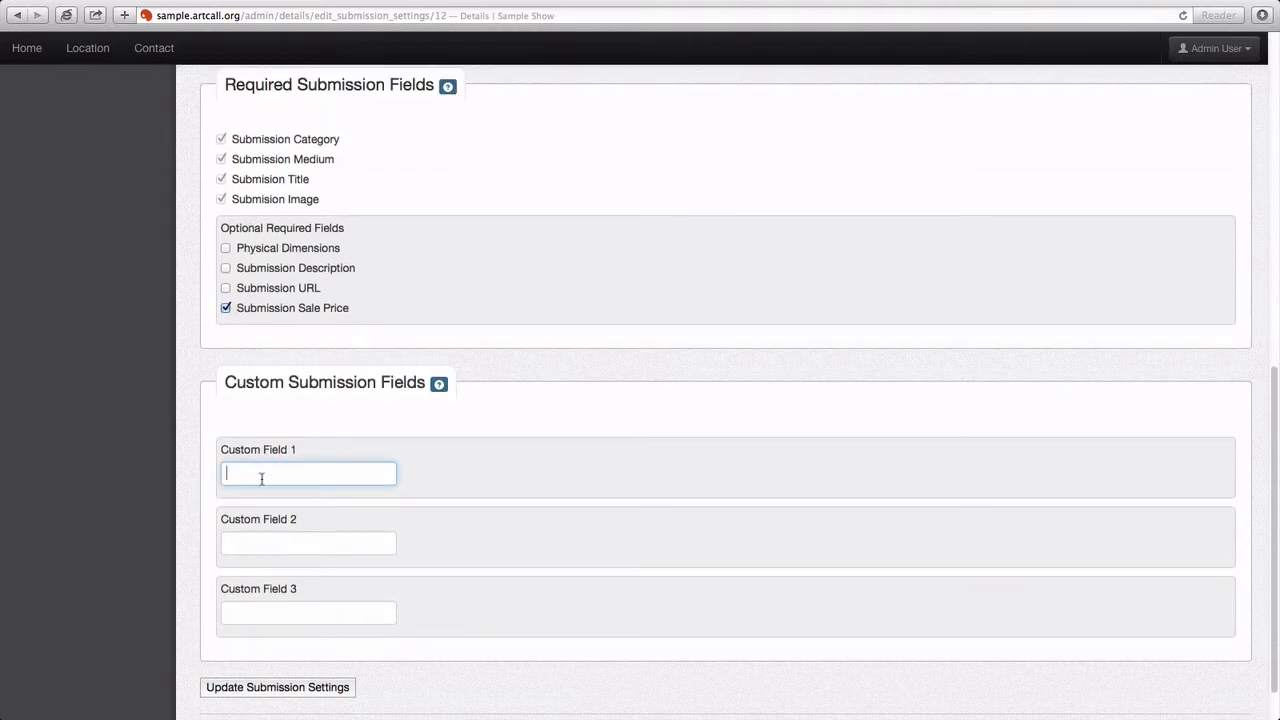
type("Custom THing  HER")
left_click(279, 688)
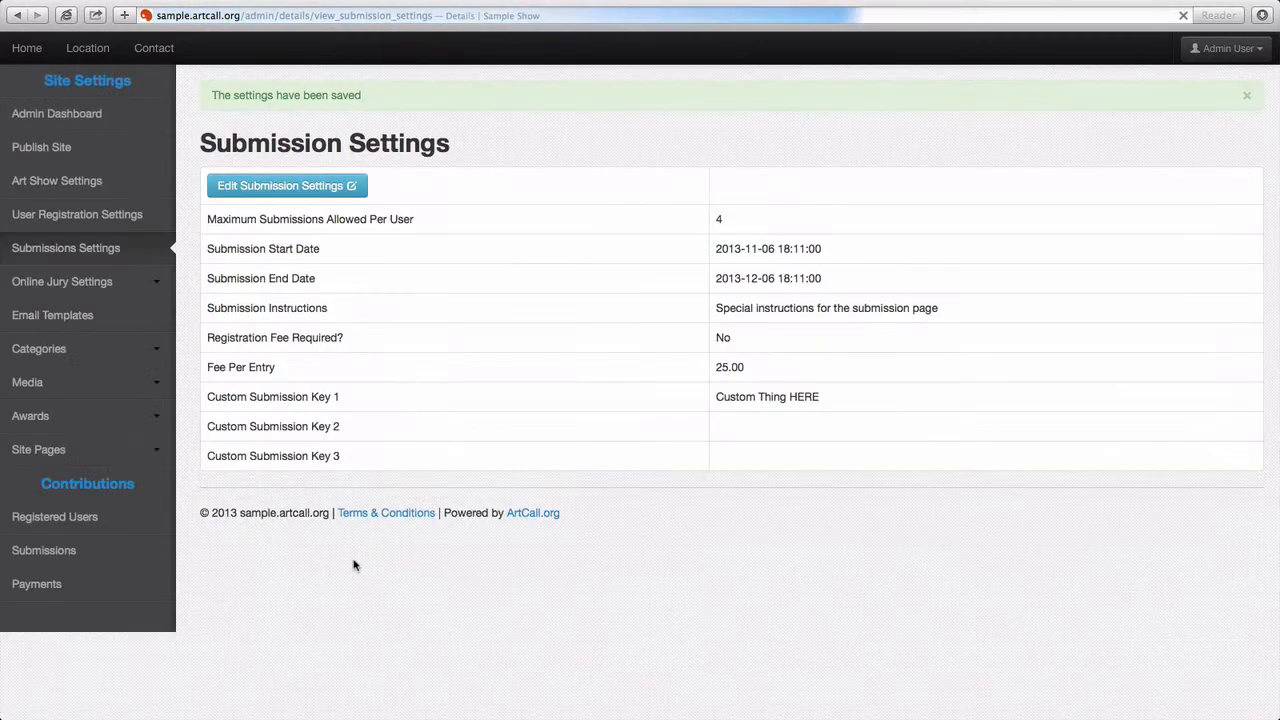
key("super+Tab")
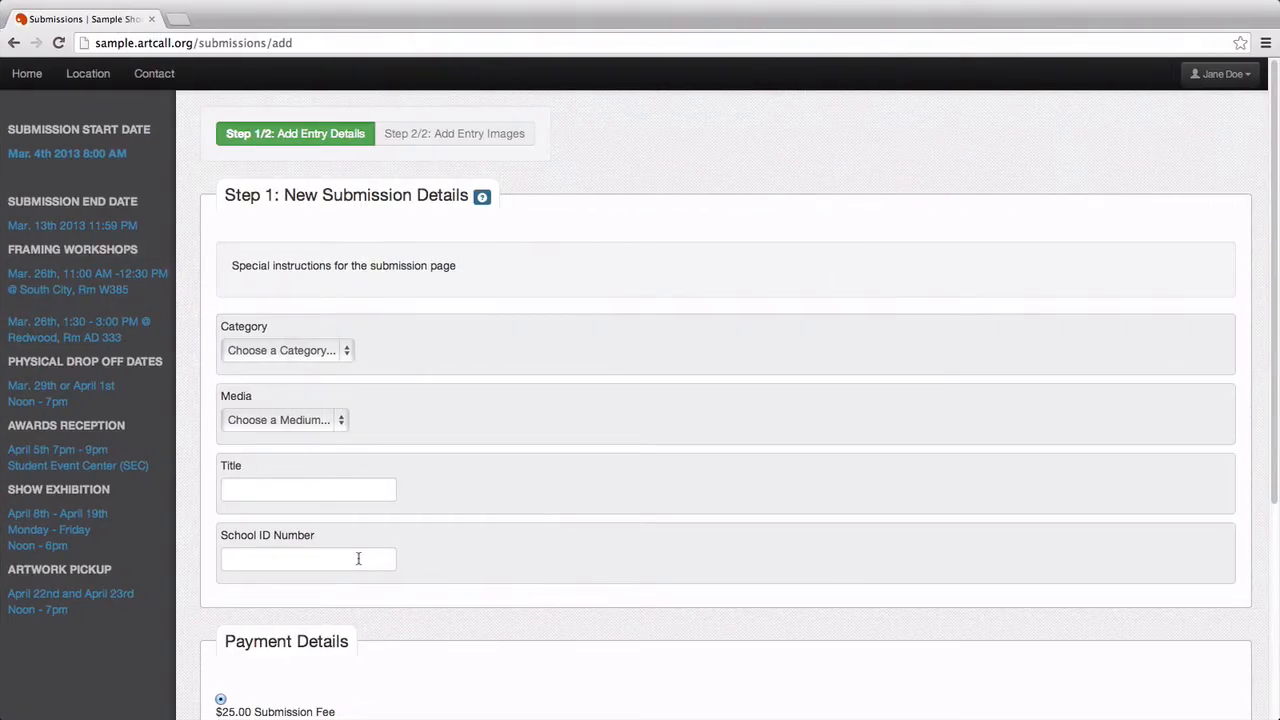
key("super+r")
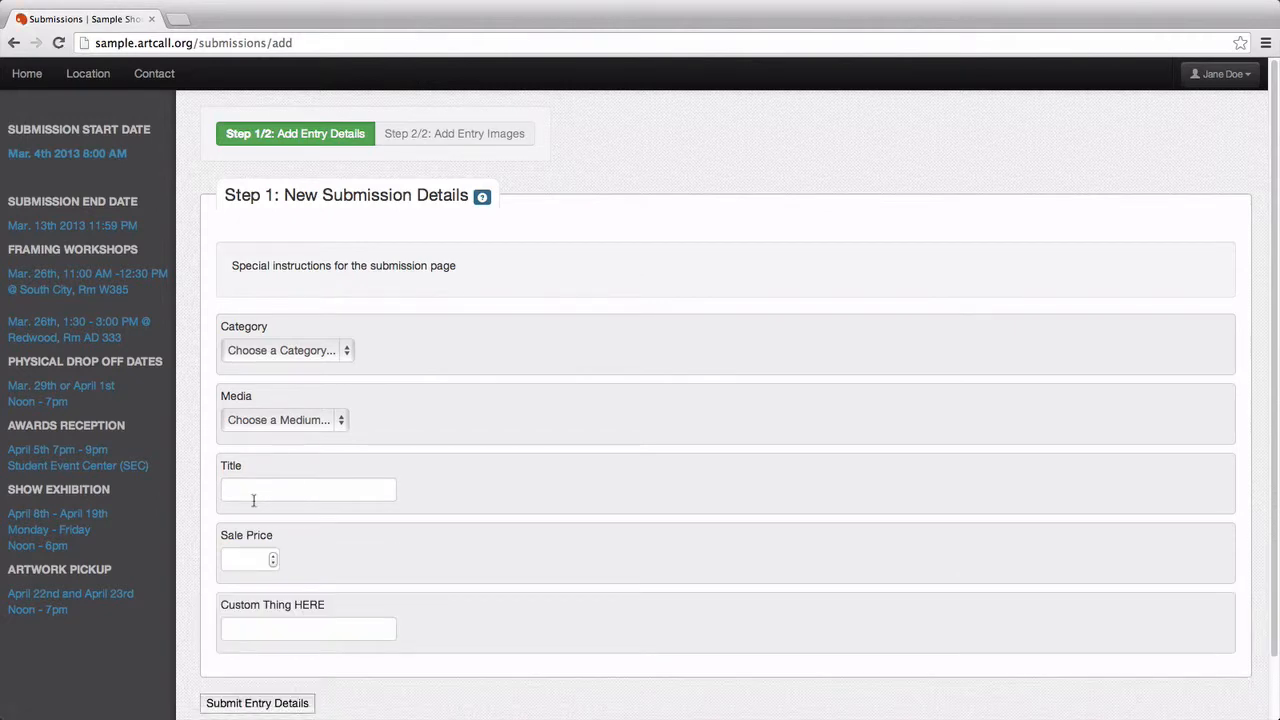
left_click(237, 476)
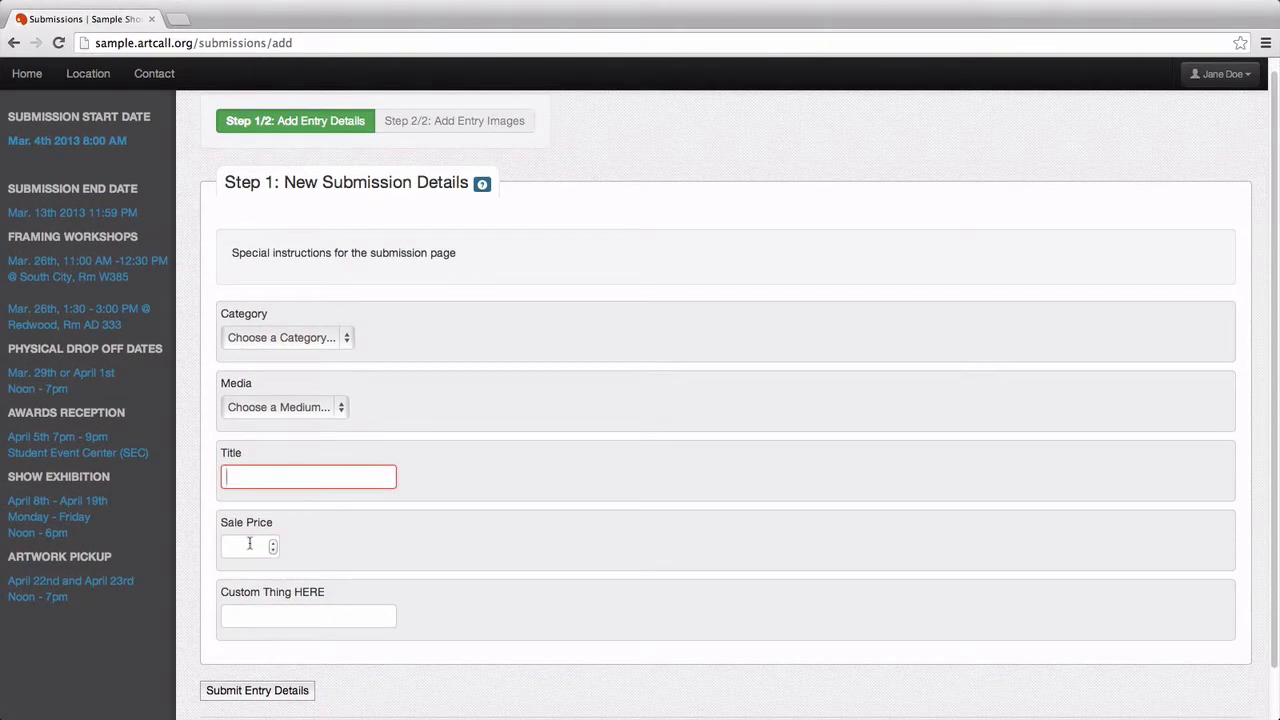
left_click(249, 543)
scroll(330, 538, "down", 2)
left_click(284, 557)
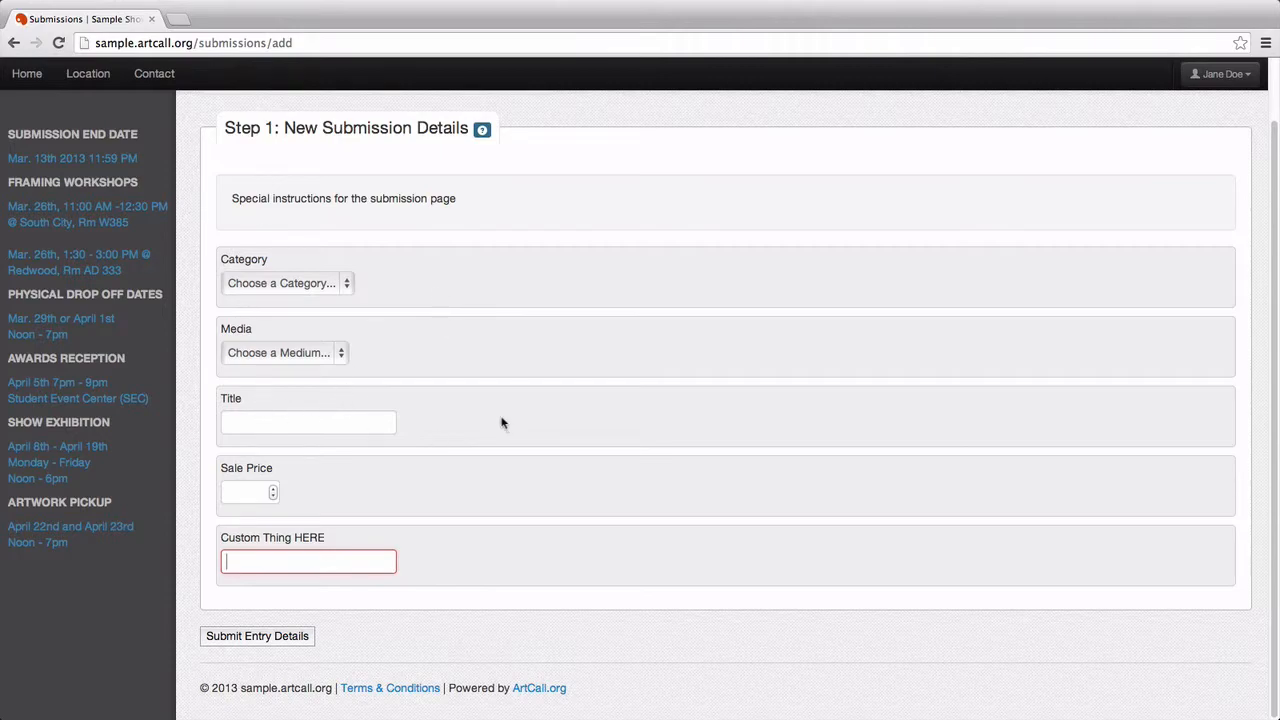
key("super+Tab")
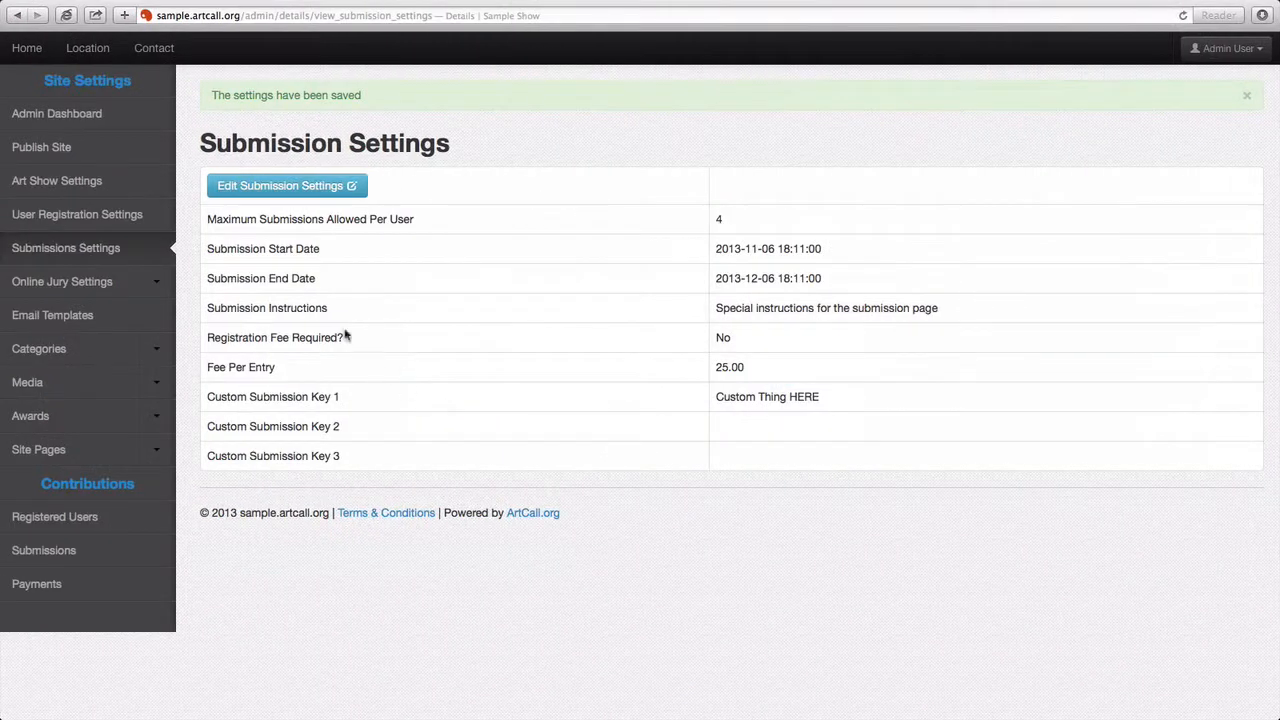